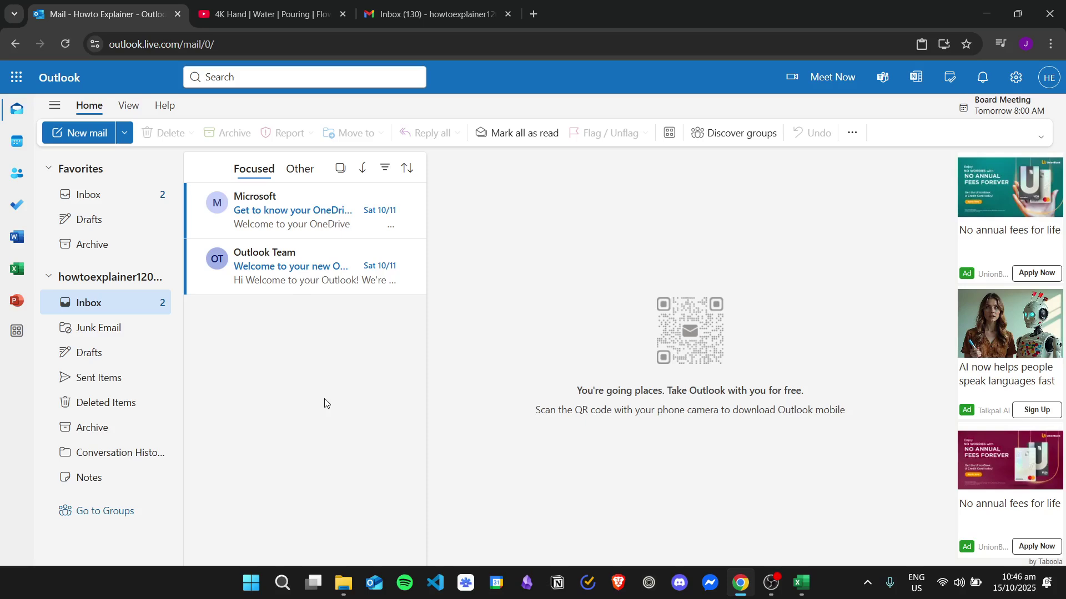
# - Preview the water-pouring video on YouTube, then return to the Outlook mailbox
pyautogui.click(260, 13)
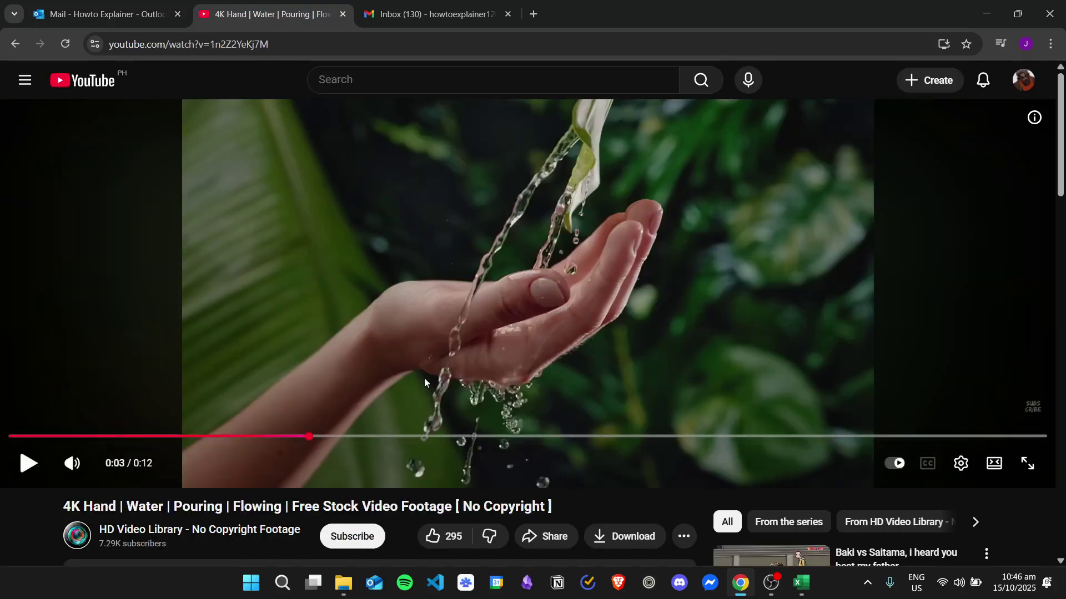
pyautogui.click(689, 264)
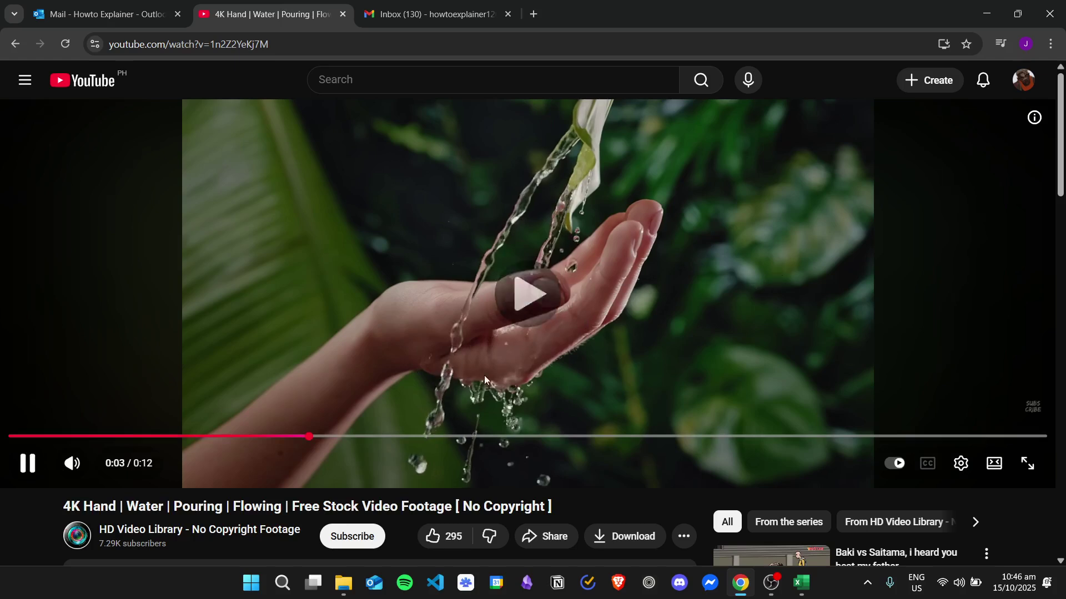
pyautogui.click(593, 253)
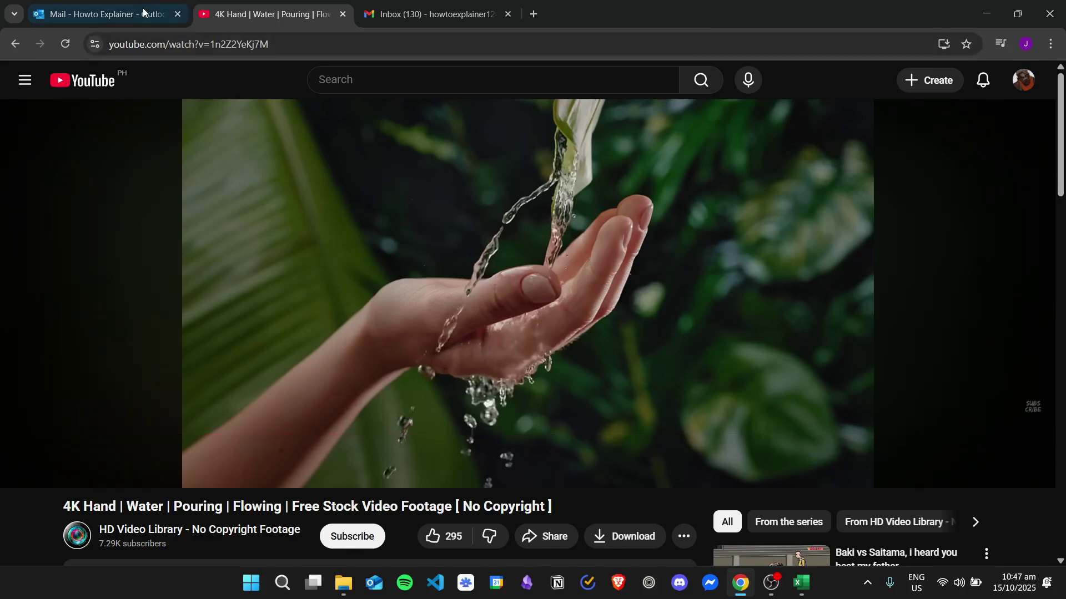
pyautogui.click(115, 4)
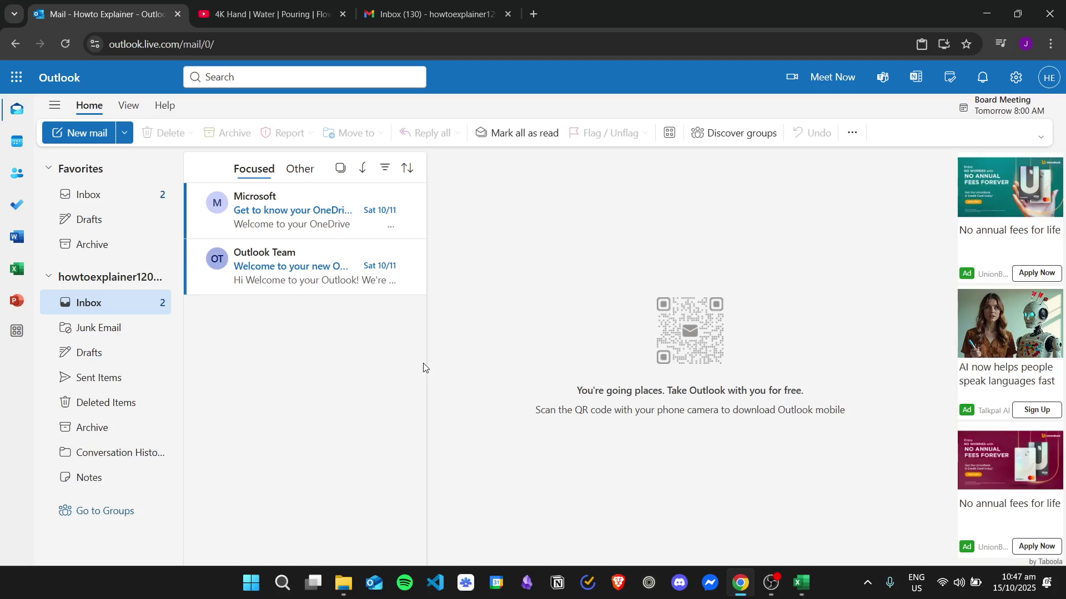
# - Start a new message to the suggested Gmail contact with the subject 'Video'
pyautogui.click(89, 135)
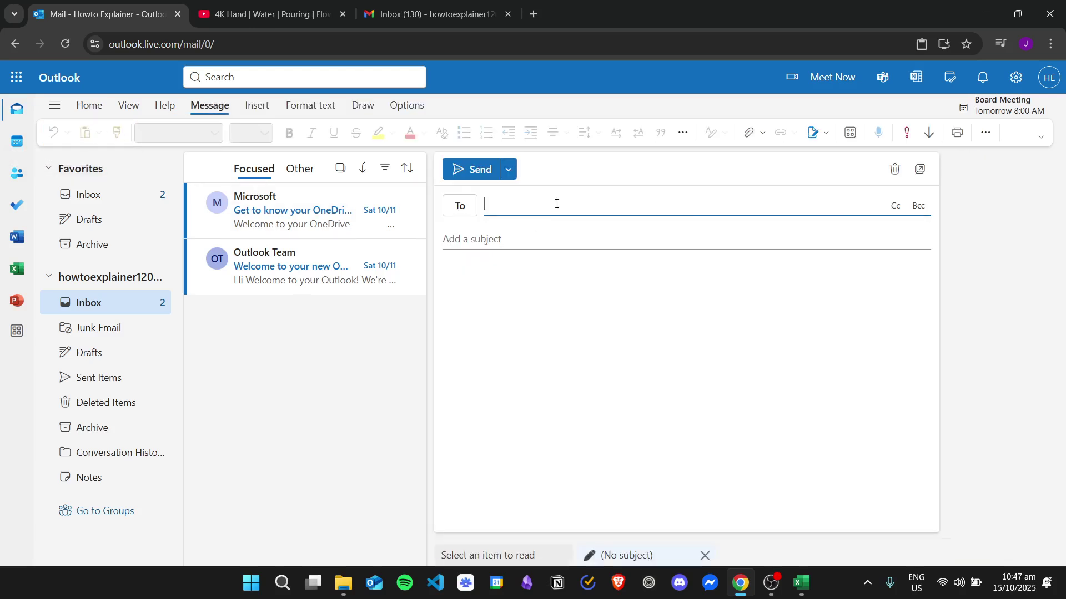
pyautogui.click(594, 272)
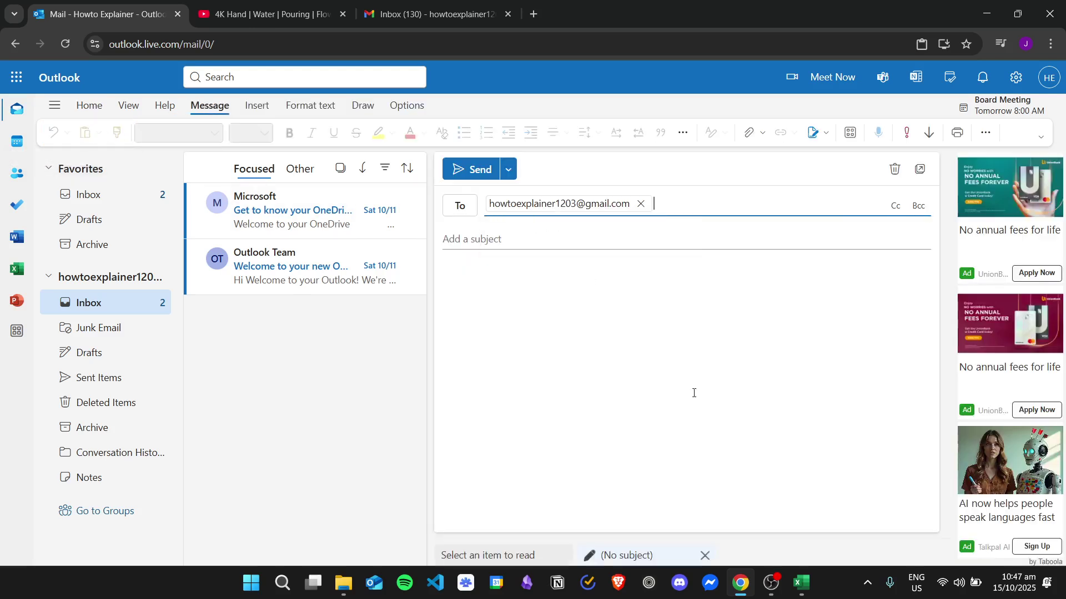
pyautogui.click(555, 242)
pyautogui.write('Video')
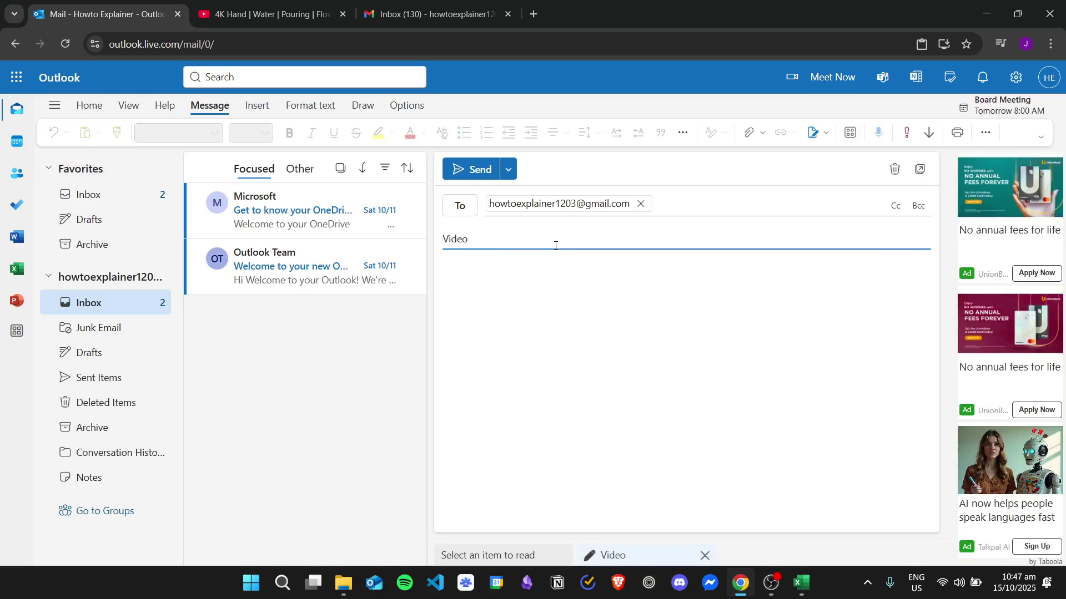
pyautogui.click(609, 299)
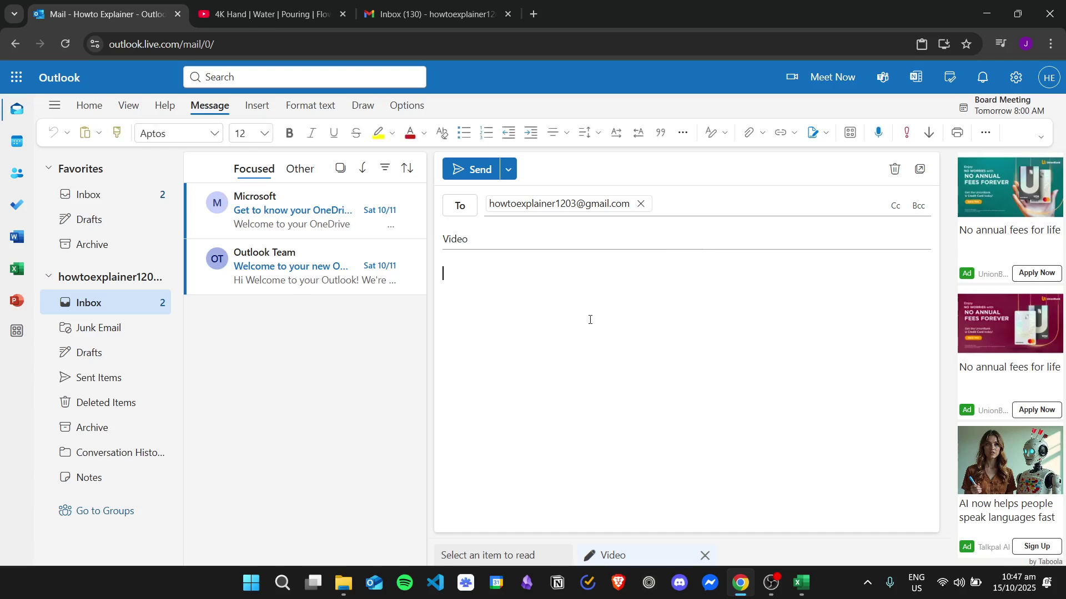
pyautogui.click(751, 134)
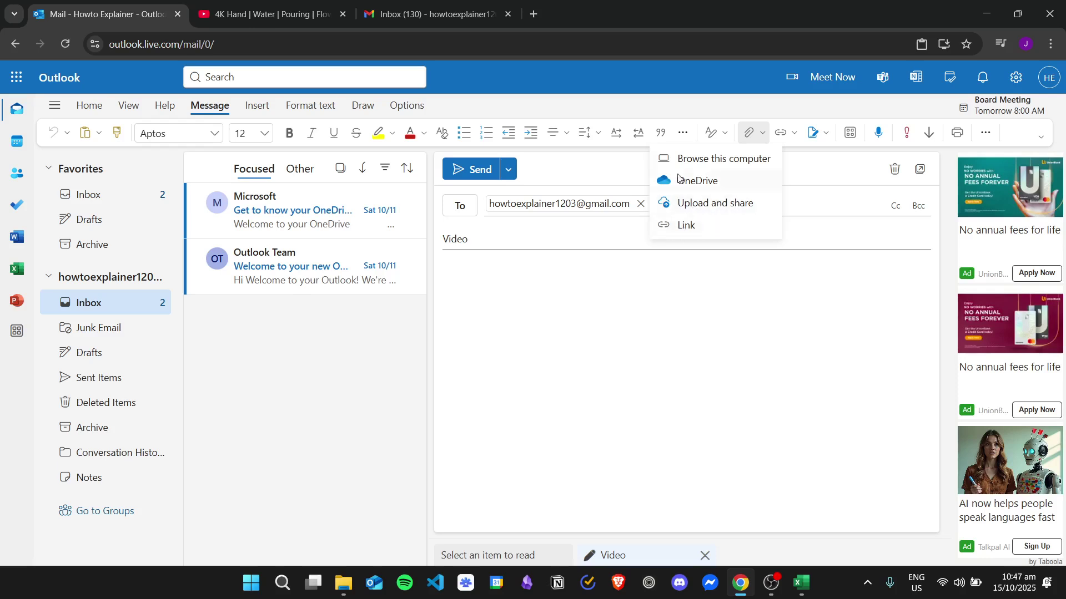
pyautogui.click(731, 161)
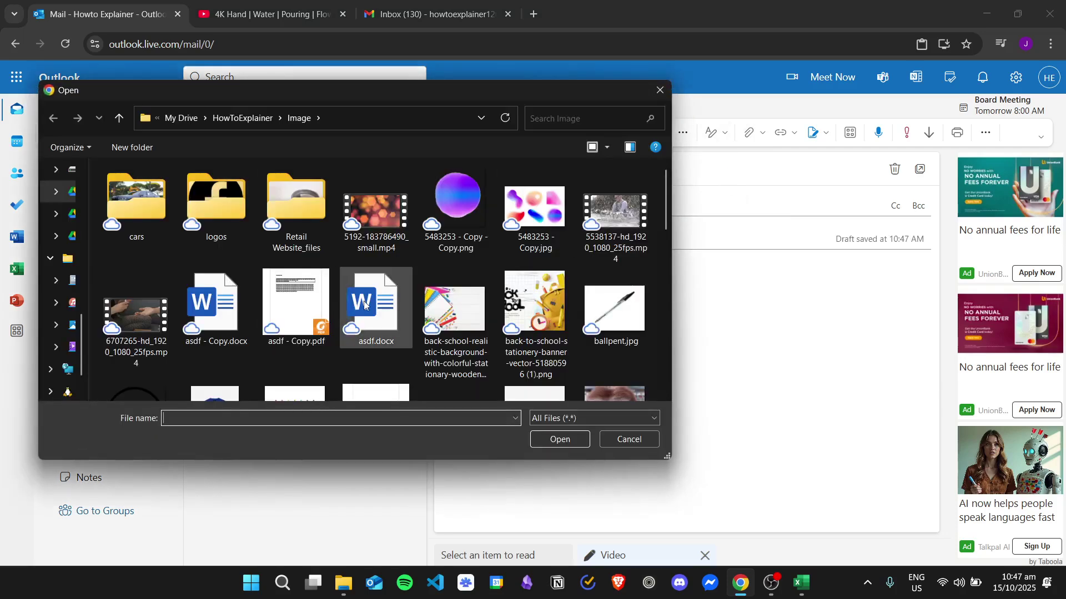
pyautogui.click(380, 216)
pyautogui.doubleClick(380, 217)
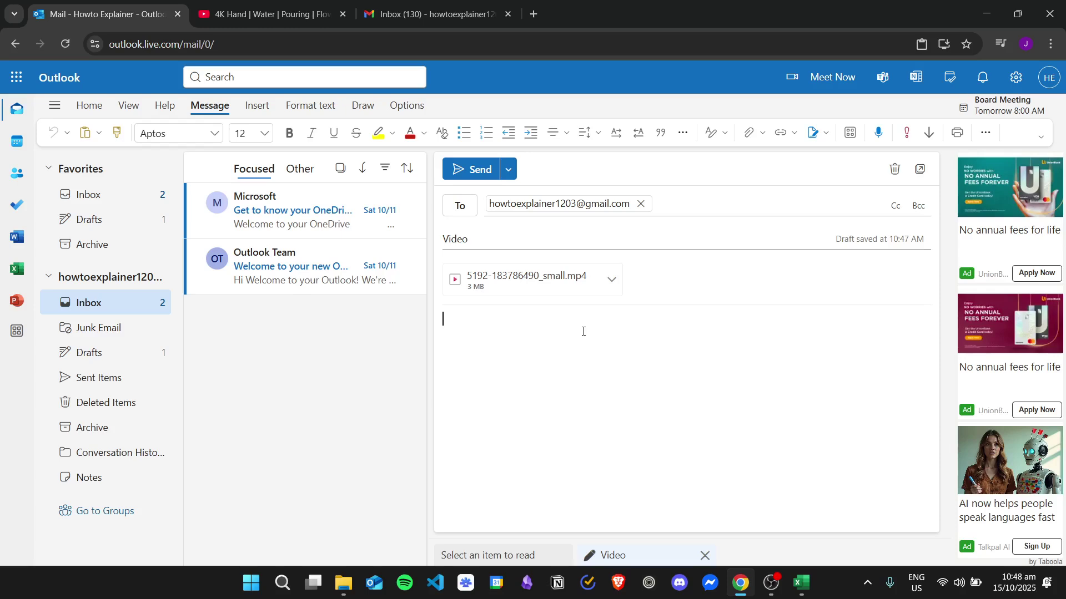
# - Pick sampleVideo.mp4 from this computer as a second attachment
pyautogui.click(749, 132)
pyautogui.click(729, 160)
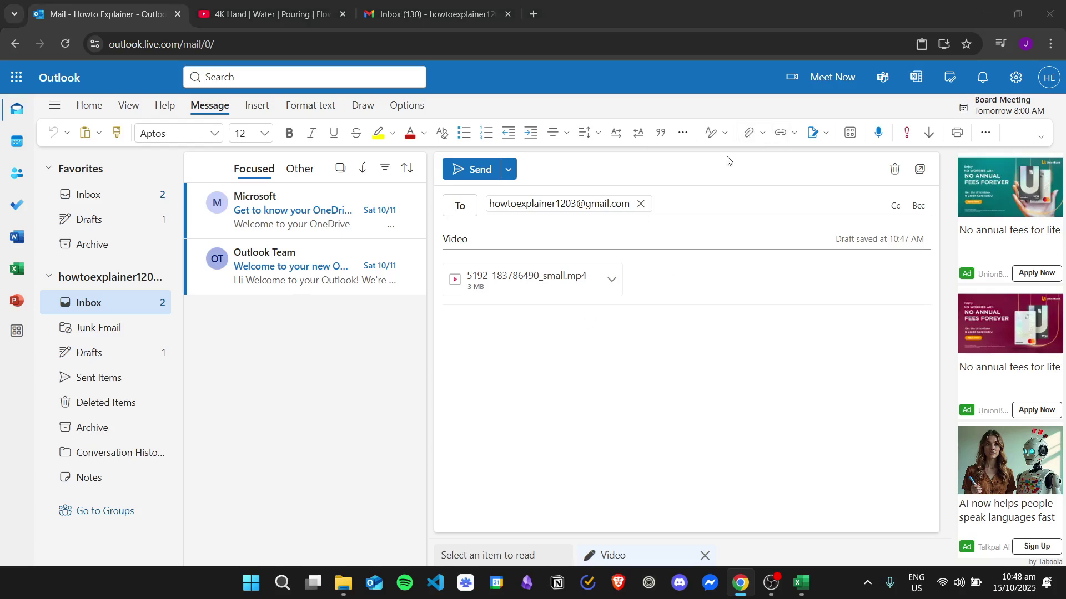
pyautogui.scroll(-5, 576, 231)
pyautogui.scroll(-5, 577, 224)
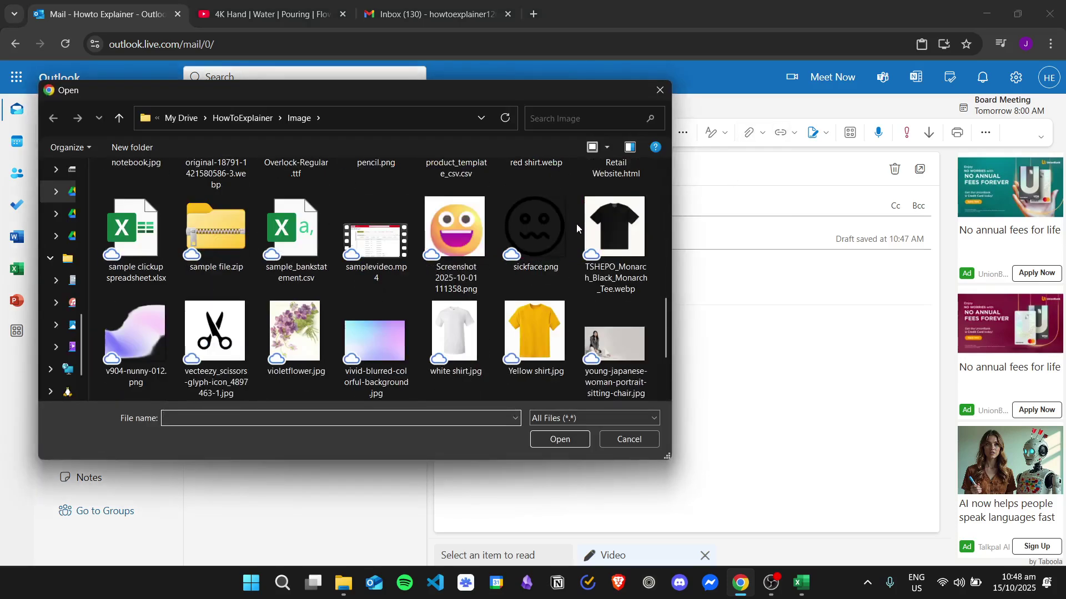
pyautogui.doubleClick(371, 261)
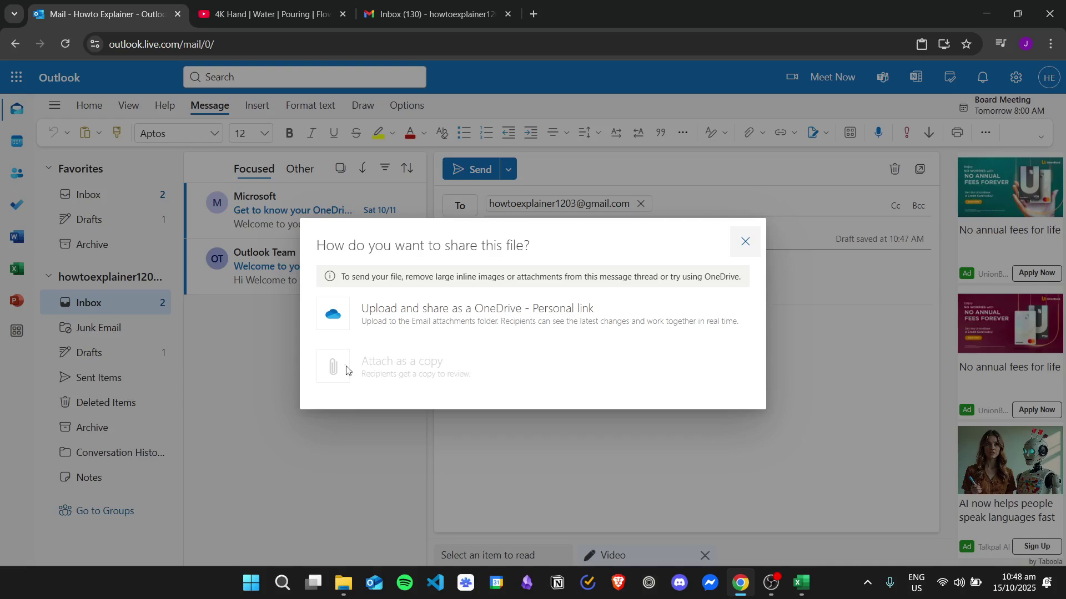
# - Dismiss the share prompt and attach 5538137-hd_1920_1080_25fps.mp4 as a copy
pyautogui.click(744, 241)
pyautogui.click(751, 133)
pyautogui.click(724, 161)
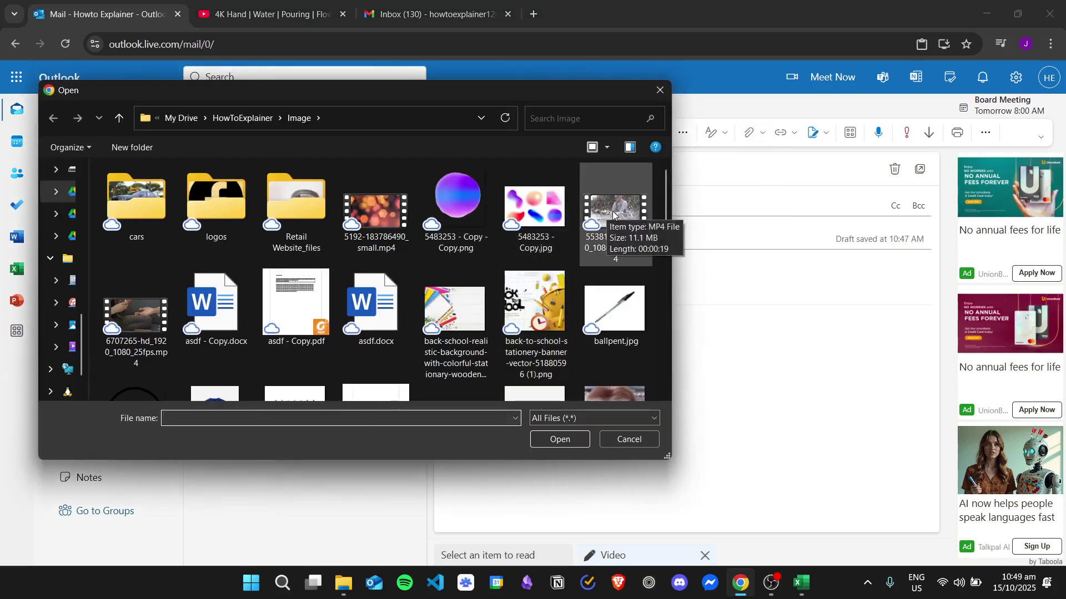
pyautogui.doubleClick(612, 214)
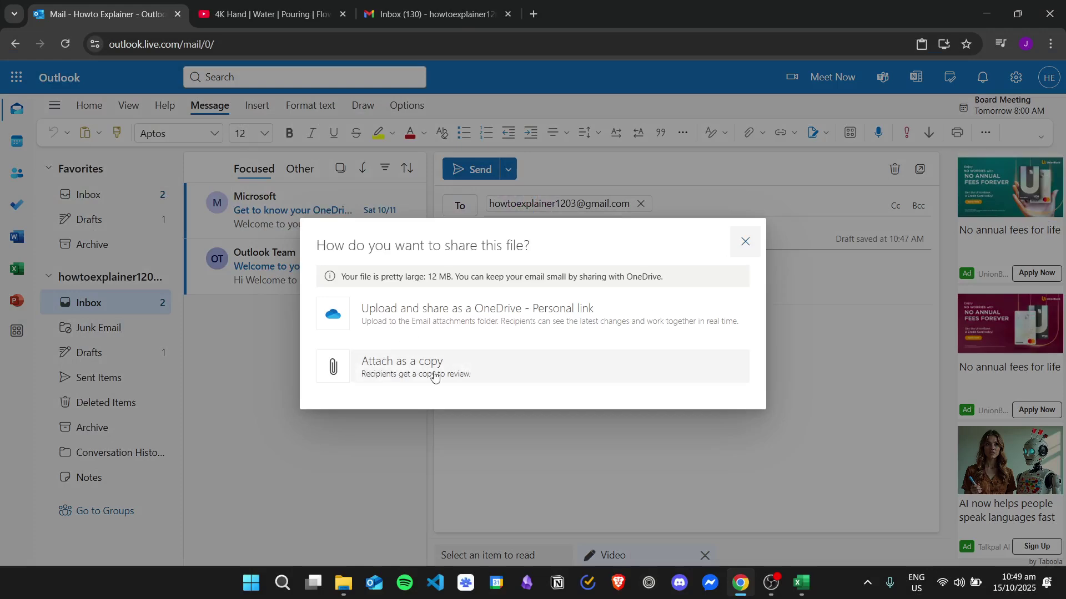
pyautogui.click(533, 373)
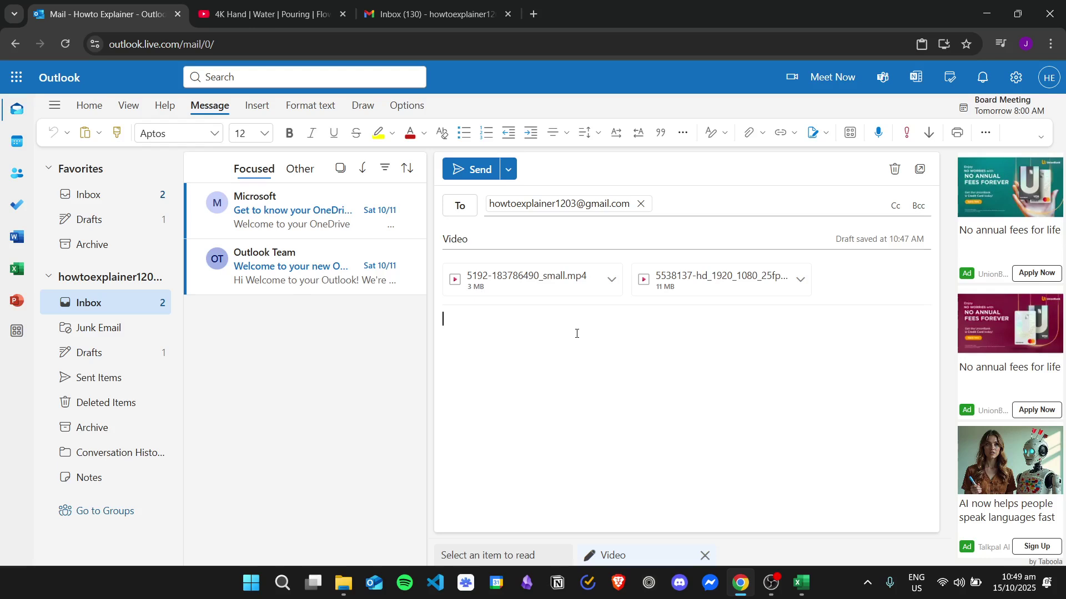
# - Copy the water-pouring video's YouTube share link and go back to the draft
pyautogui.click(294, 7)
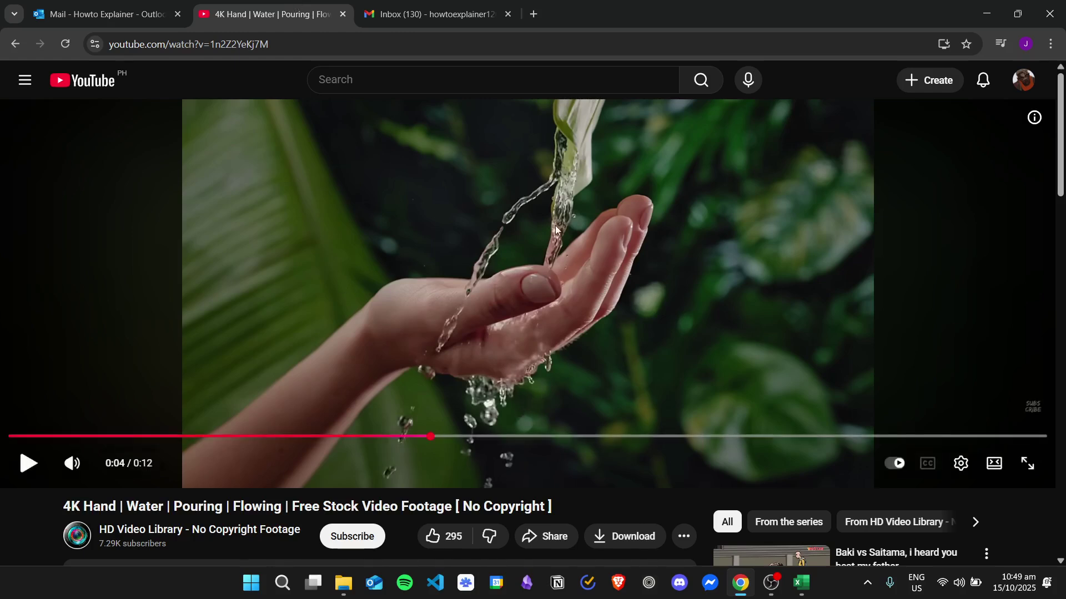
pyautogui.click(548, 537)
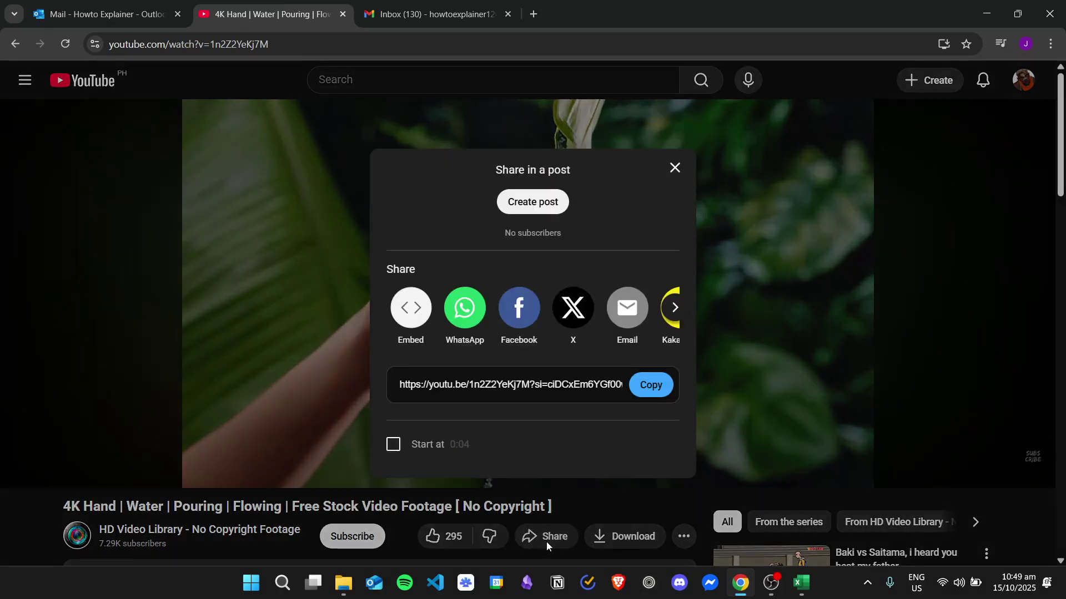
pyautogui.click(647, 389)
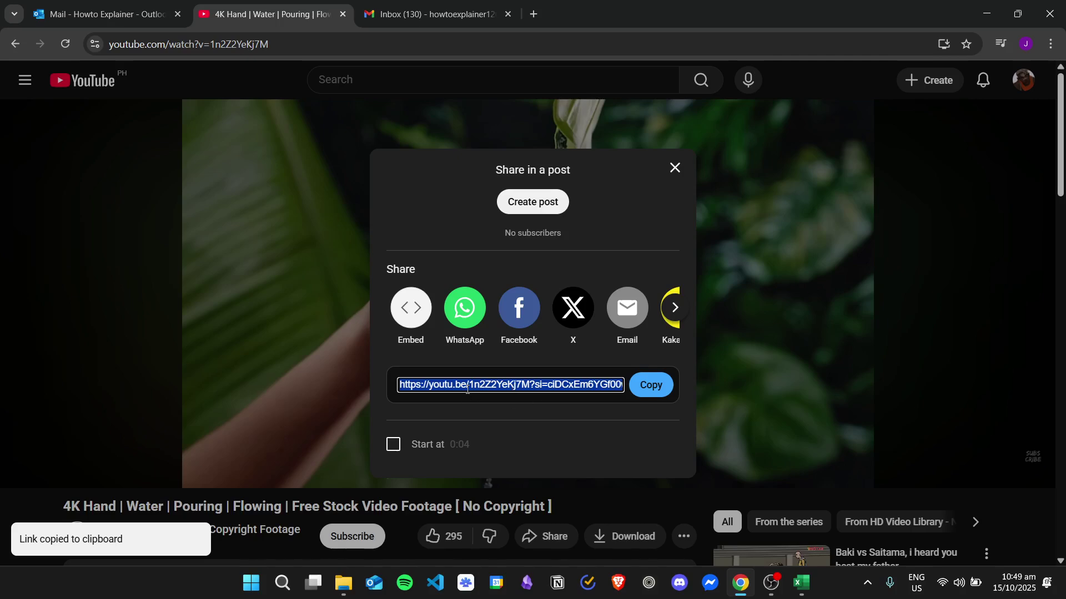
pyautogui.click(145, 16)
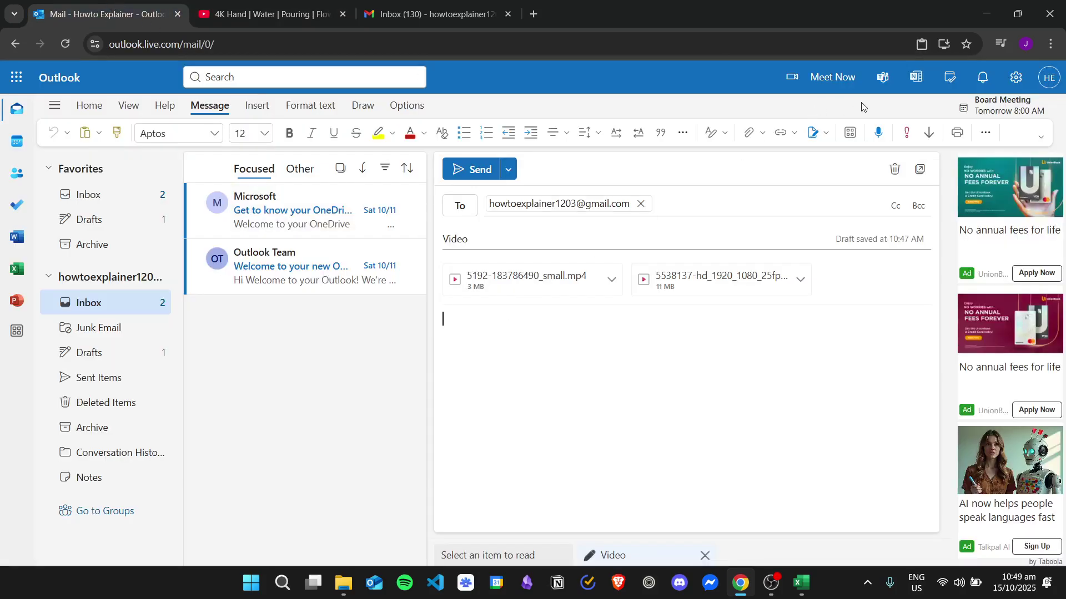
# - Insert the pasted YouTube URL as a hyperlink in the message body
pyautogui.click(781, 134)
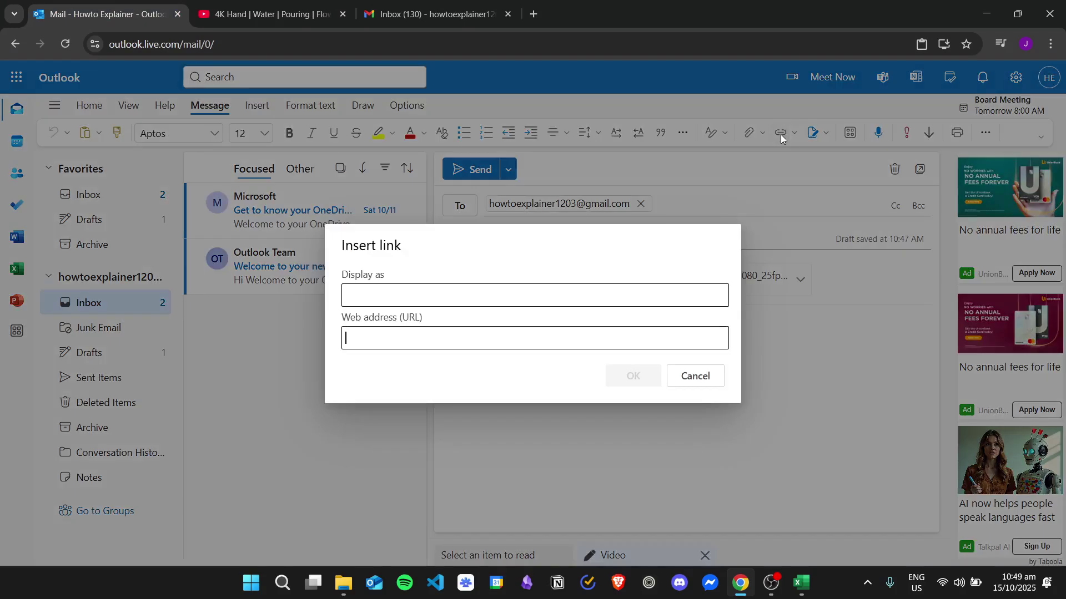
pyautogui.click(457, 342)
pyautogui.hotkey('ctrl', 'v')
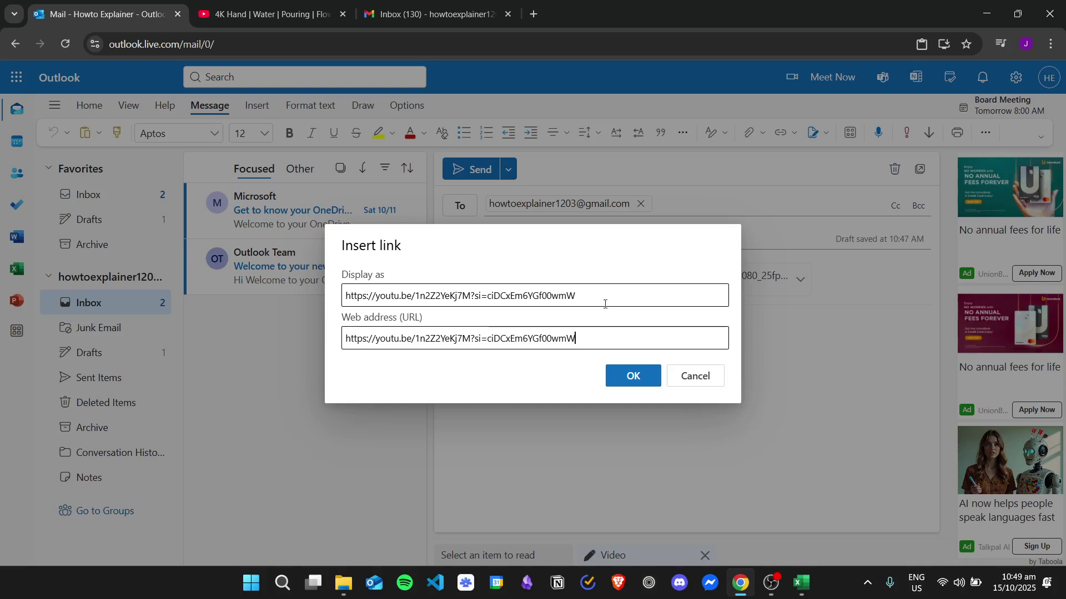
pyautogui.moveTo(379, 295); pyautogui.dragTo(579, 299)
pyautogui.click(610, 293)
pyautogui.click(633, 375)
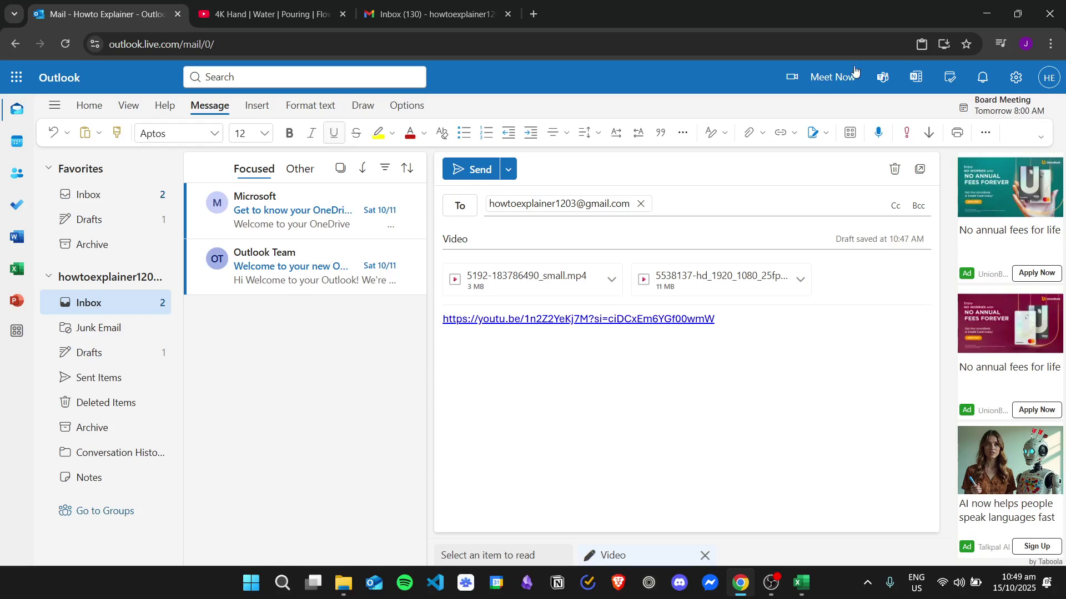
# - Insert a second YouTube hyperlink with display text 'Video'
pyautogui.click(781, 136)
pyautogui.click(410, 331)
pyautogui.hotkey('ctrl', 'v')
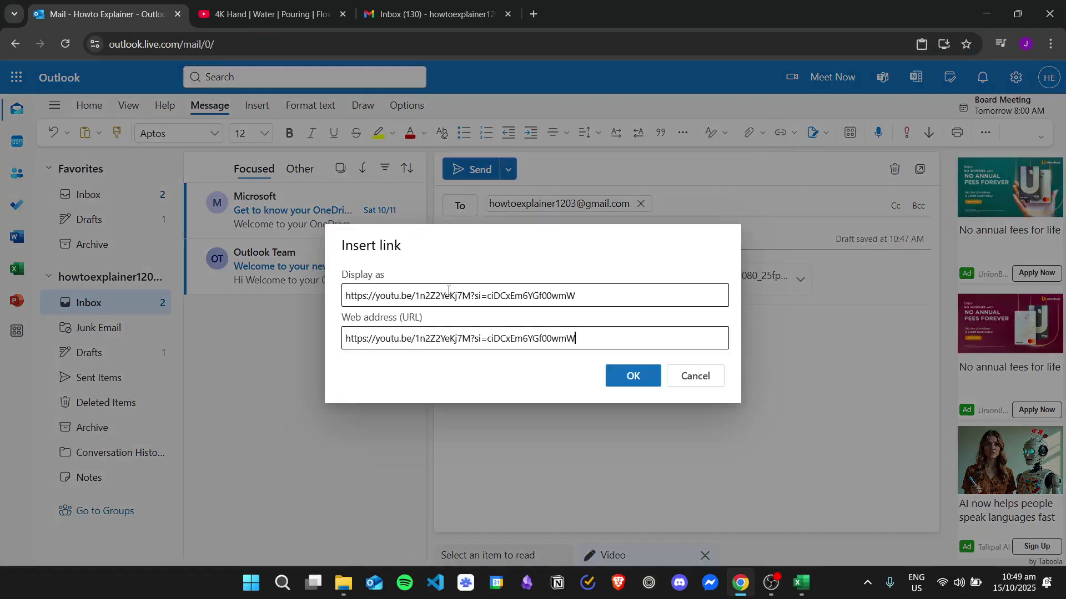
pyautogui.moveTo(599, 295); pyautogui.dragTo(279, 287)
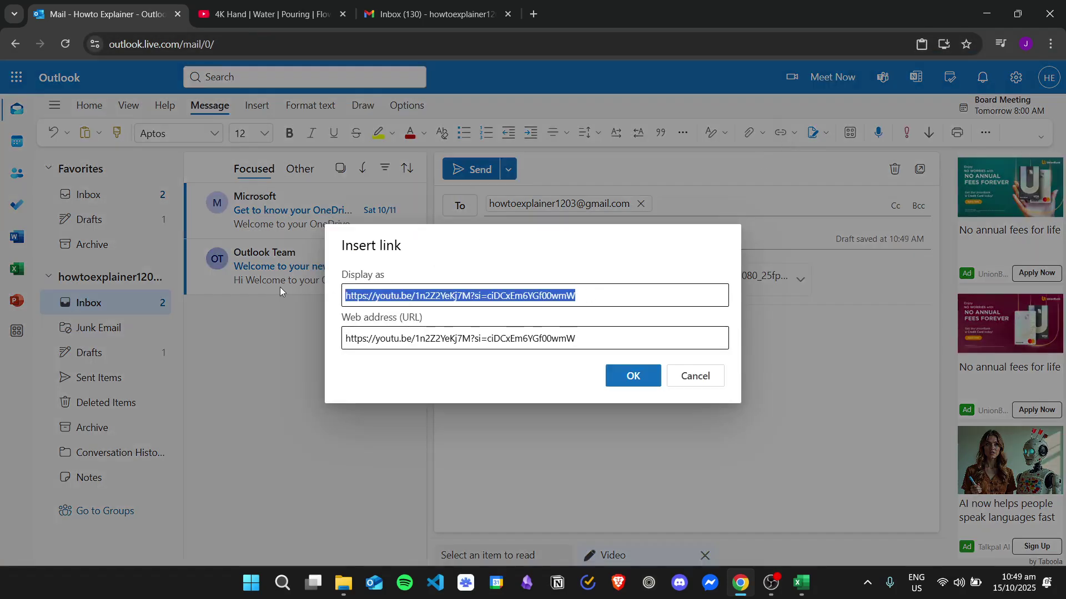
pyautogui.write('Video')
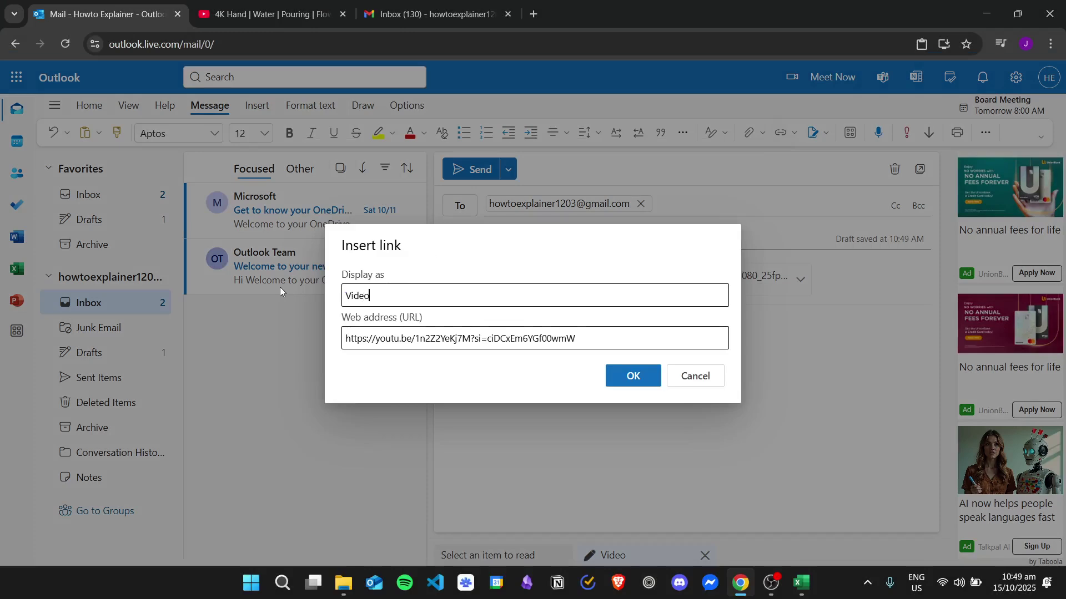
pyautogui.click(628, 375)
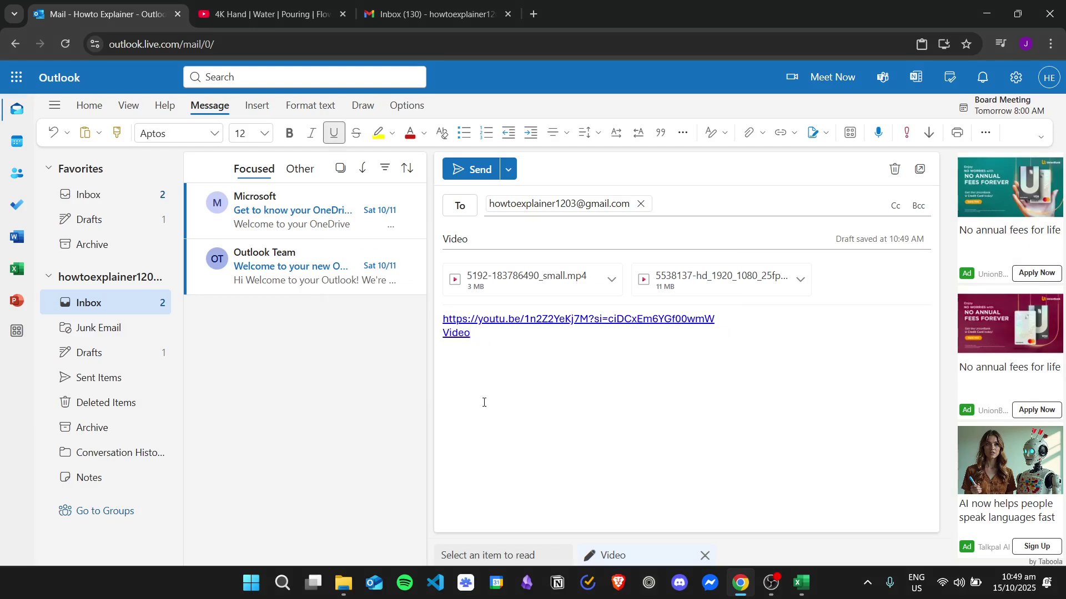
# - Show the YouTube video's Share > Embed player preview
pyautogui.click(311, 7)
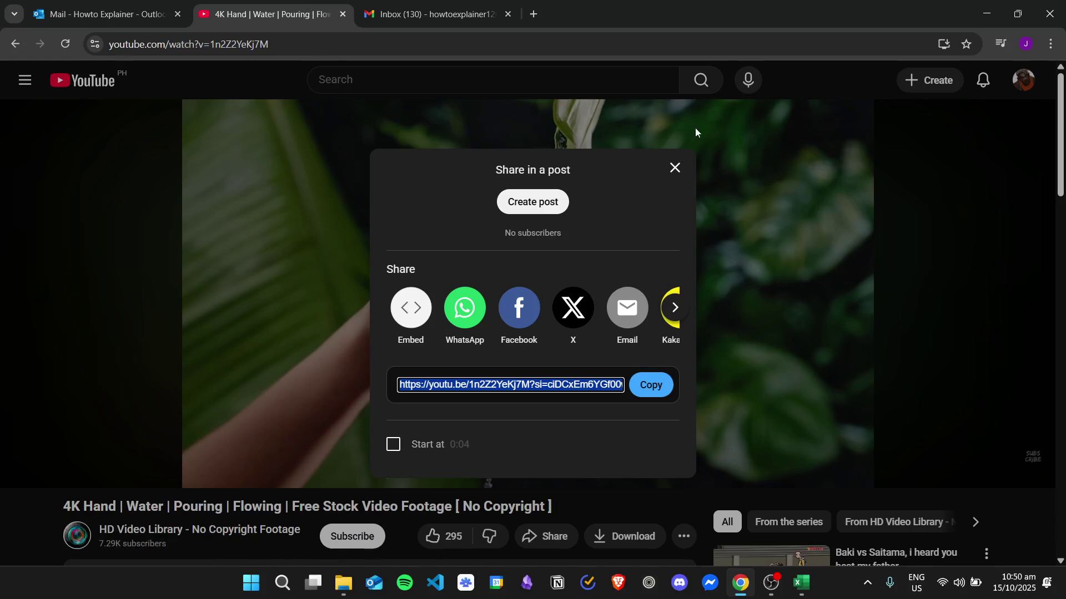
pyautogui.click(674, 168)
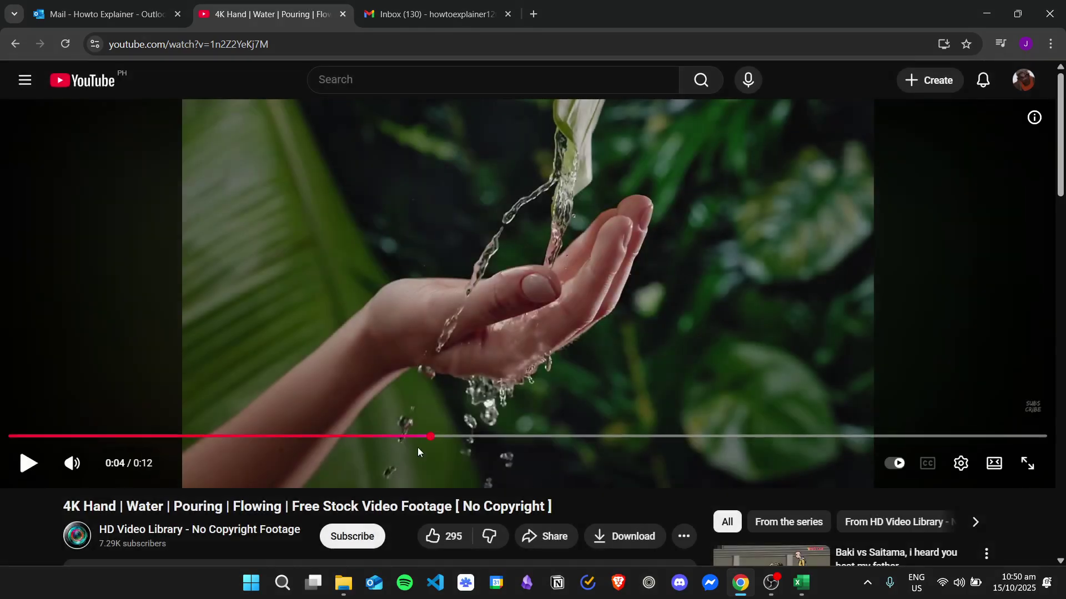
pyautogui.click(553, 536)
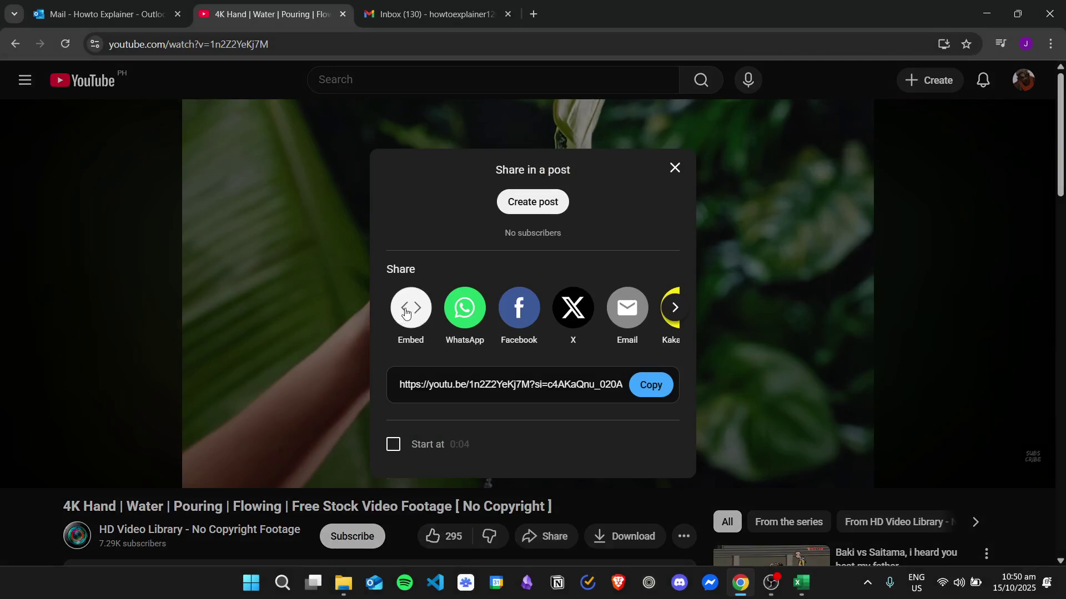
pyautogui.click(406, 312)
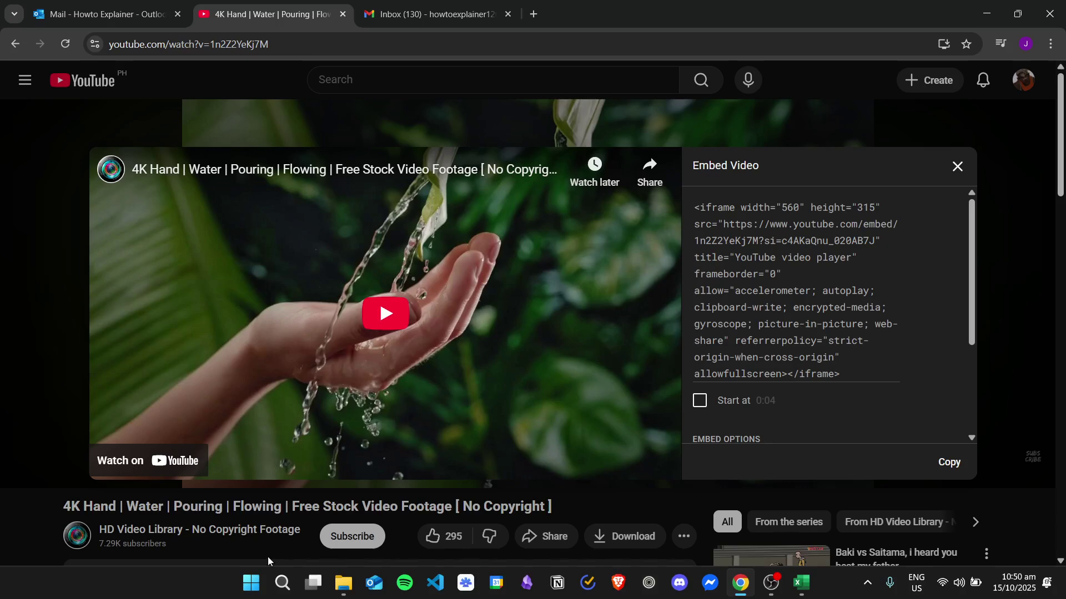
# - Snip the embedded player preview with Snipping Tool and copy the image
pyautogui.click(282, 583)
pyautogui.write('s')
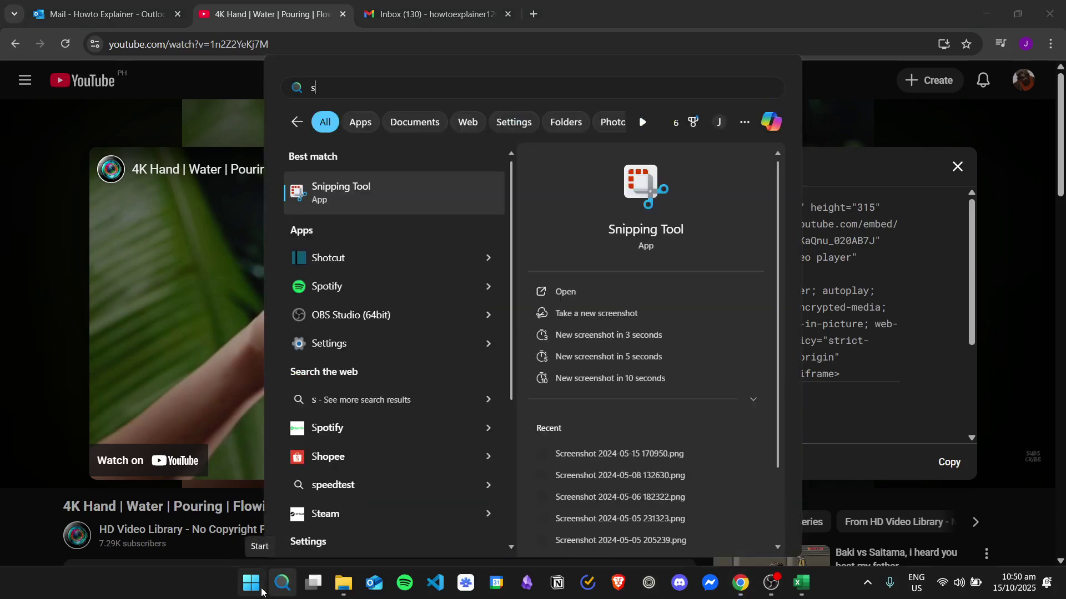
pyautogui.click(413, 208)
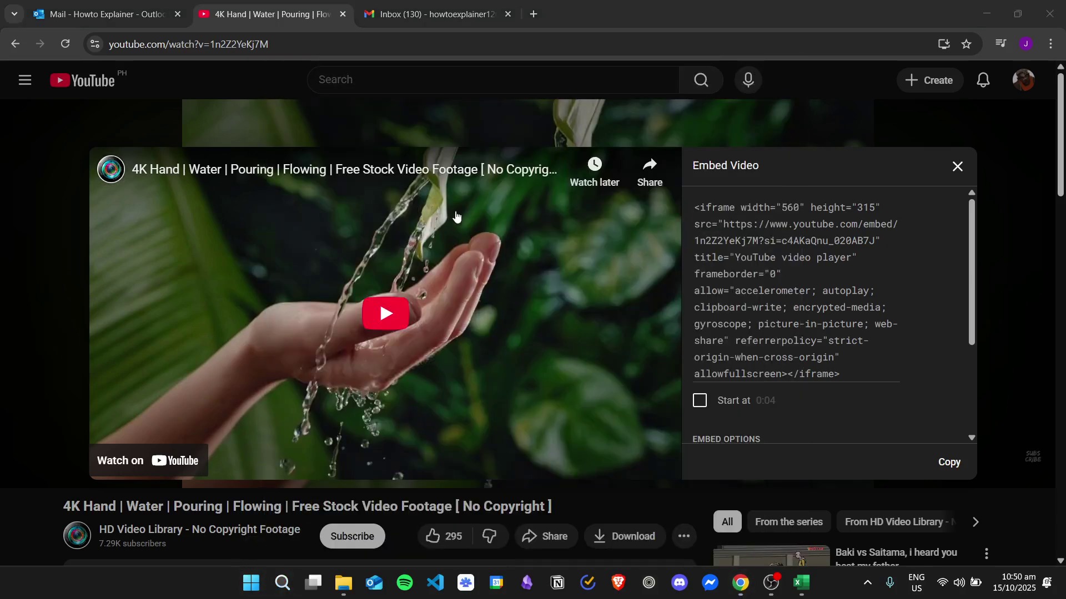
pyautogui.click(169, 36)
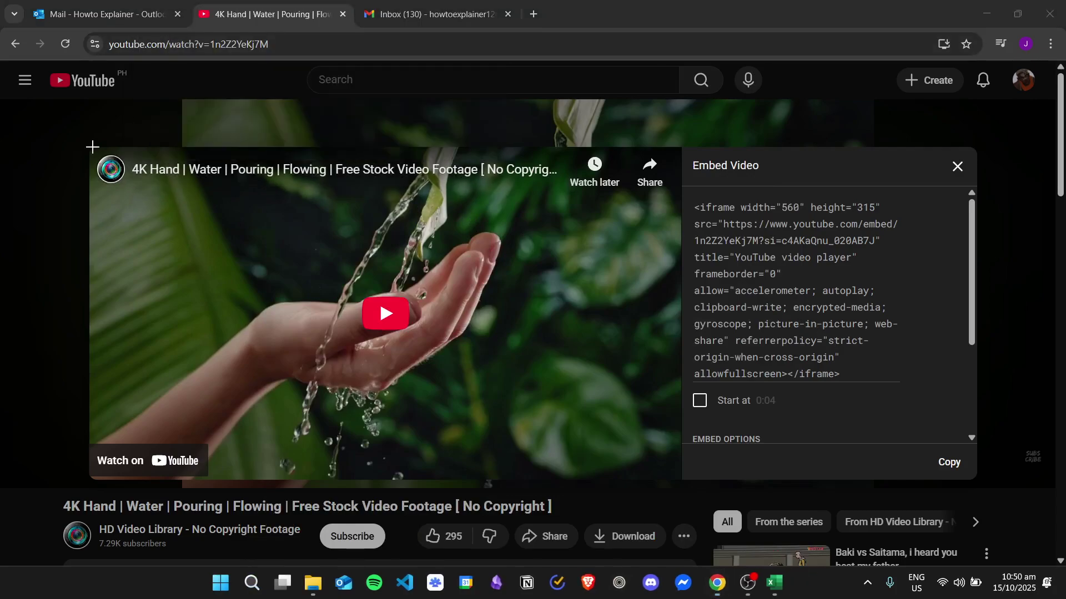
pyautogui.moveTo(91, 149); pyautogui.dragTo(680, 482)
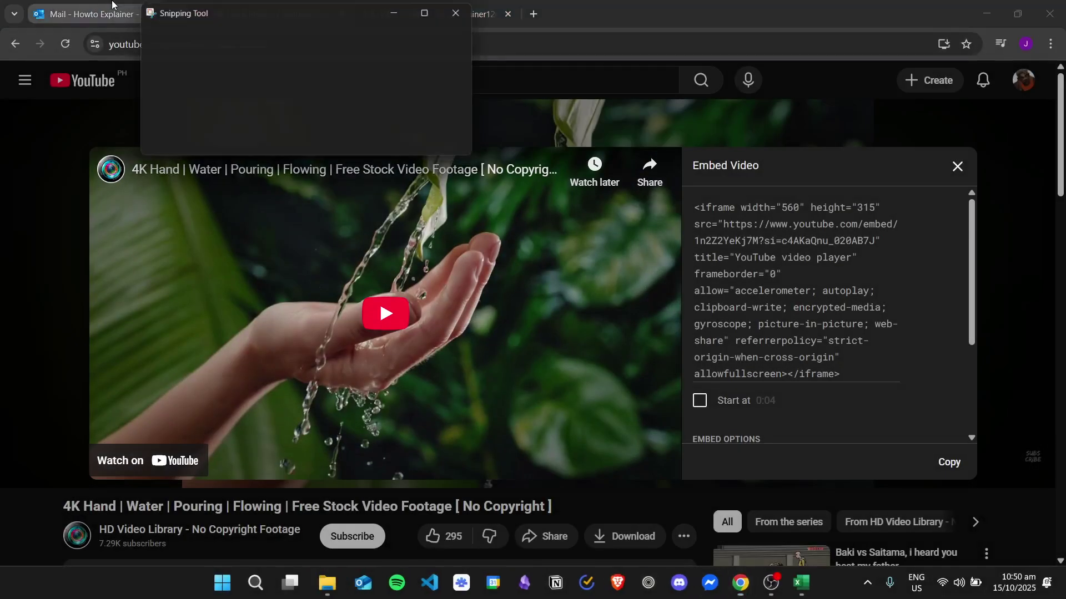
pyautogui.click(100, 14)
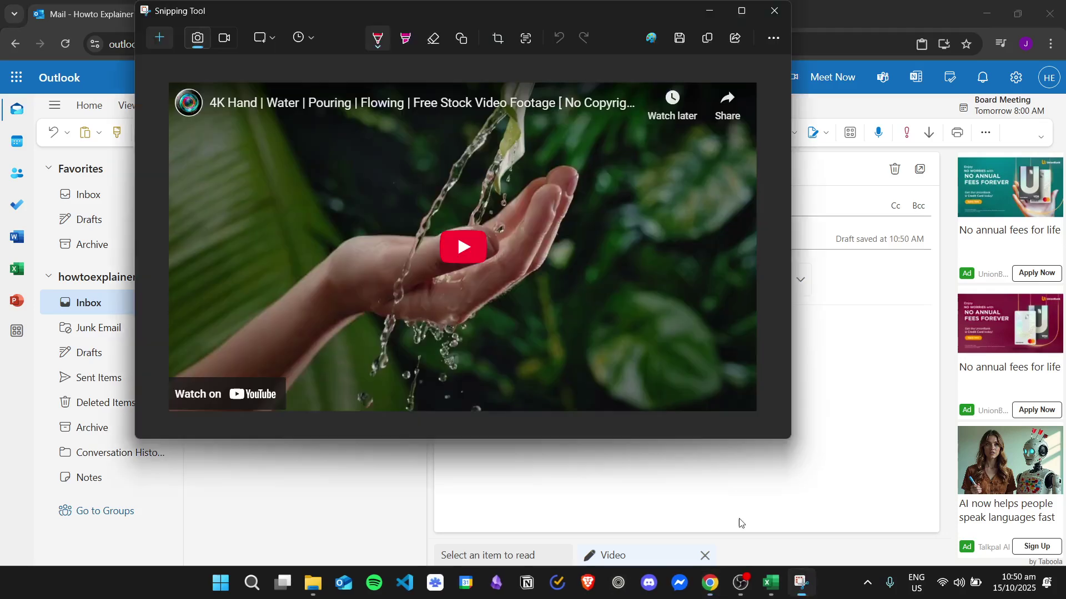
pyautogui.rightClick(512, 280)
pyautogui.click(527, 302)
# - Return to the draft and place the cursor above the pasted thumbnail
pyautogui.click(705, 7)
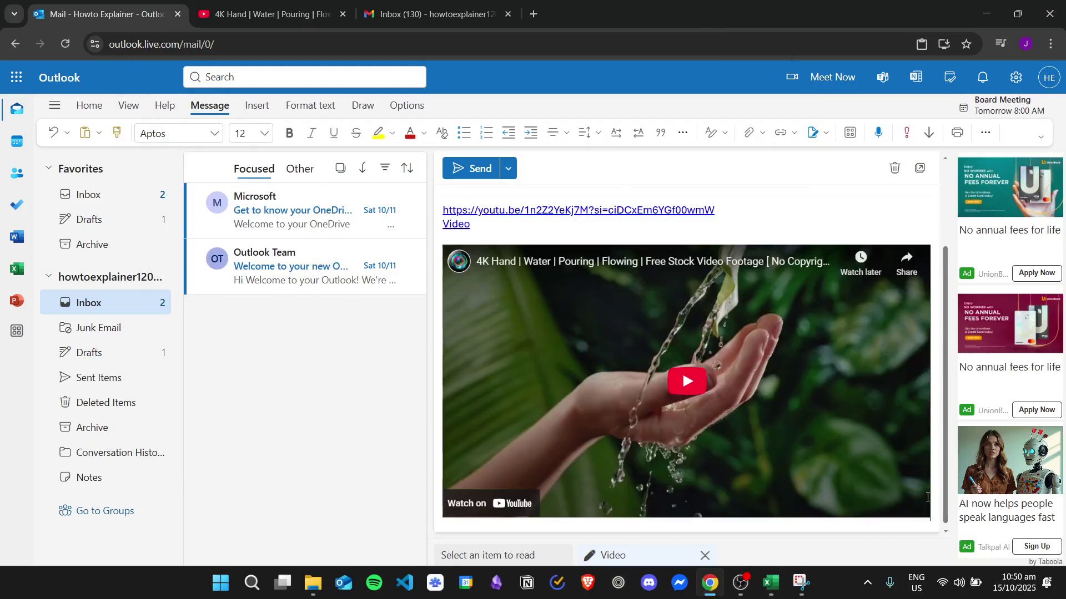
pyautogui.click(927, 497)
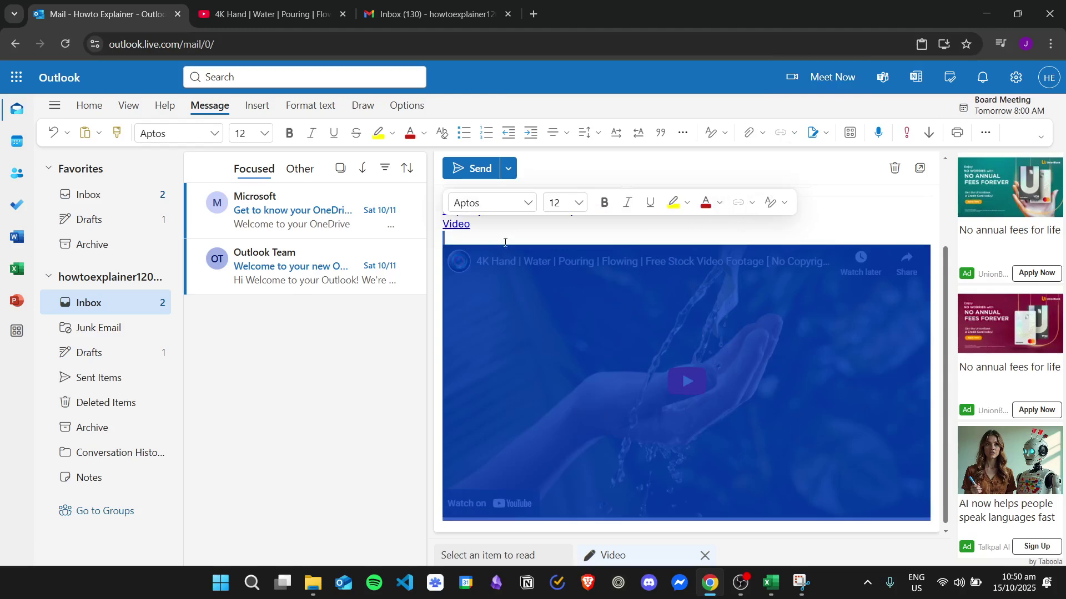
pyautogui.click(467, 238)
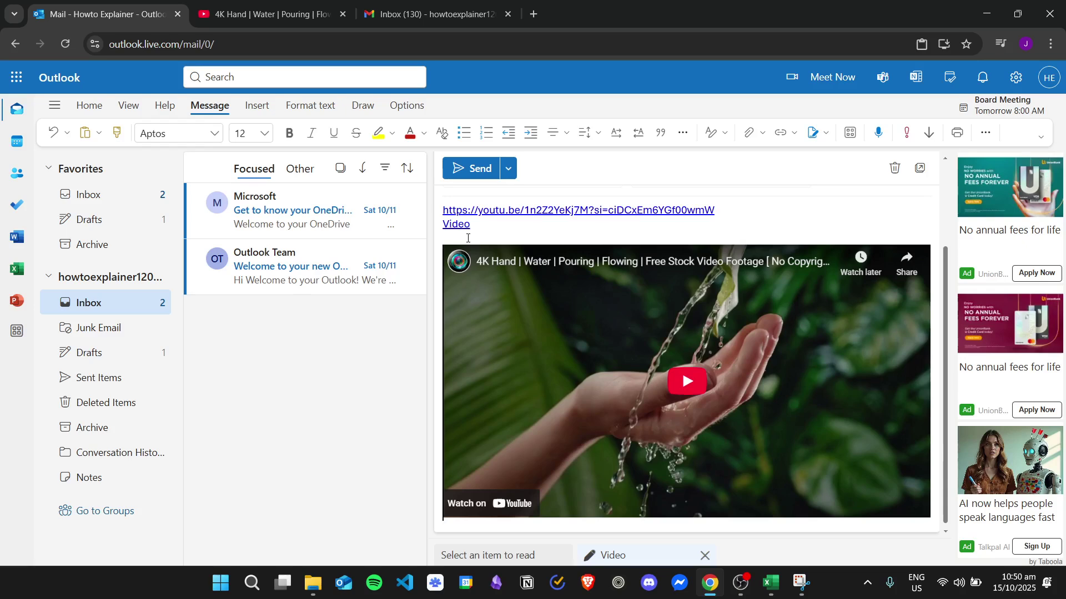
# - Select the thumbnail picture in the body and bring up its context menu
pyautogui.click(468, 238)
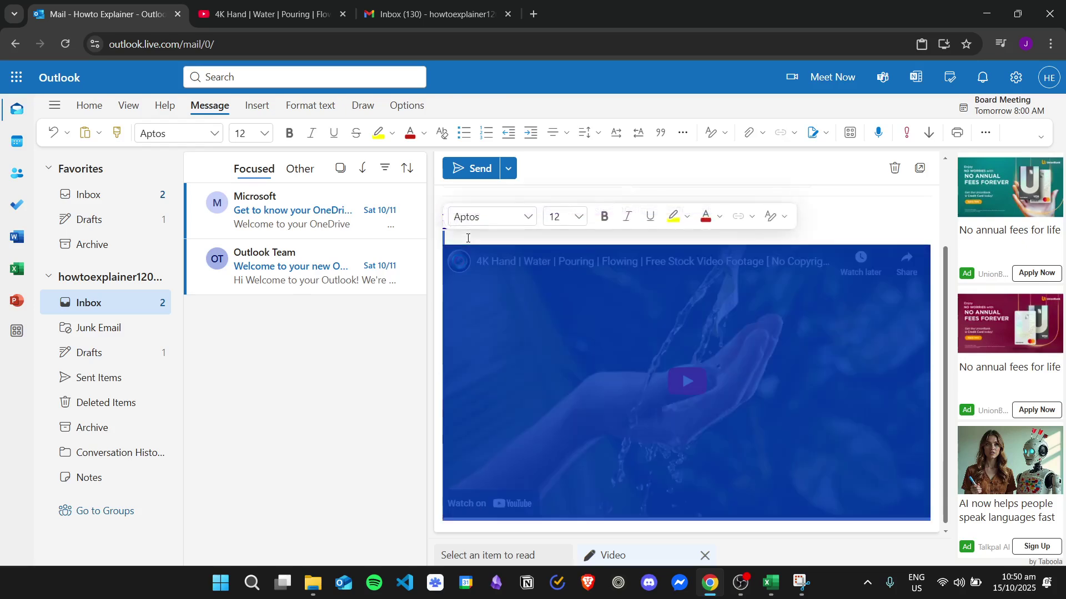
pyautogui.hotkey('shift', 'Down')
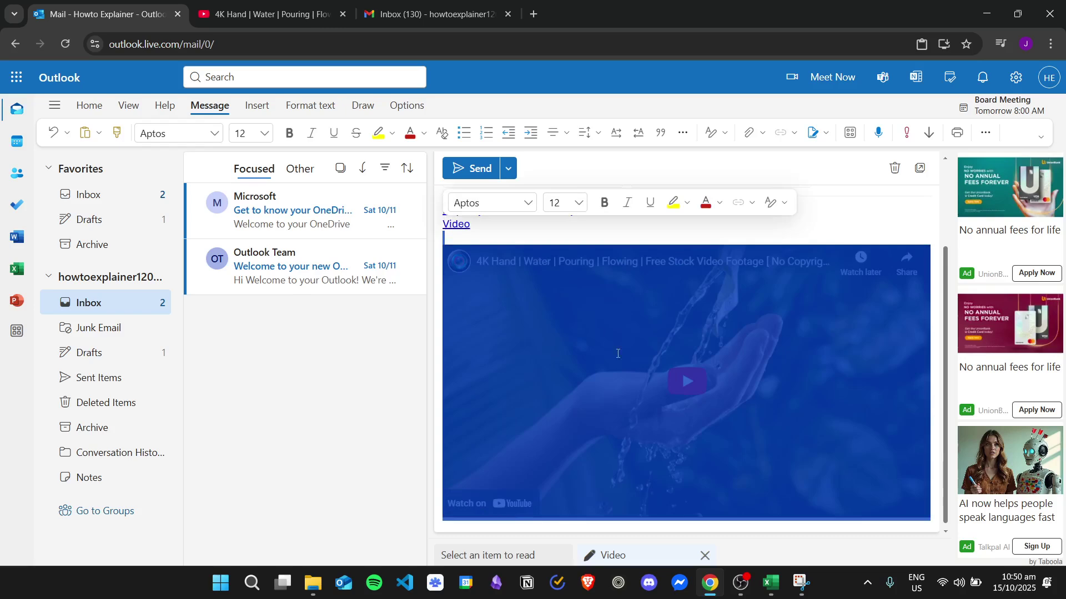
pyautogui.rightClick(592, 332)
pyautogui.click(708, 463)
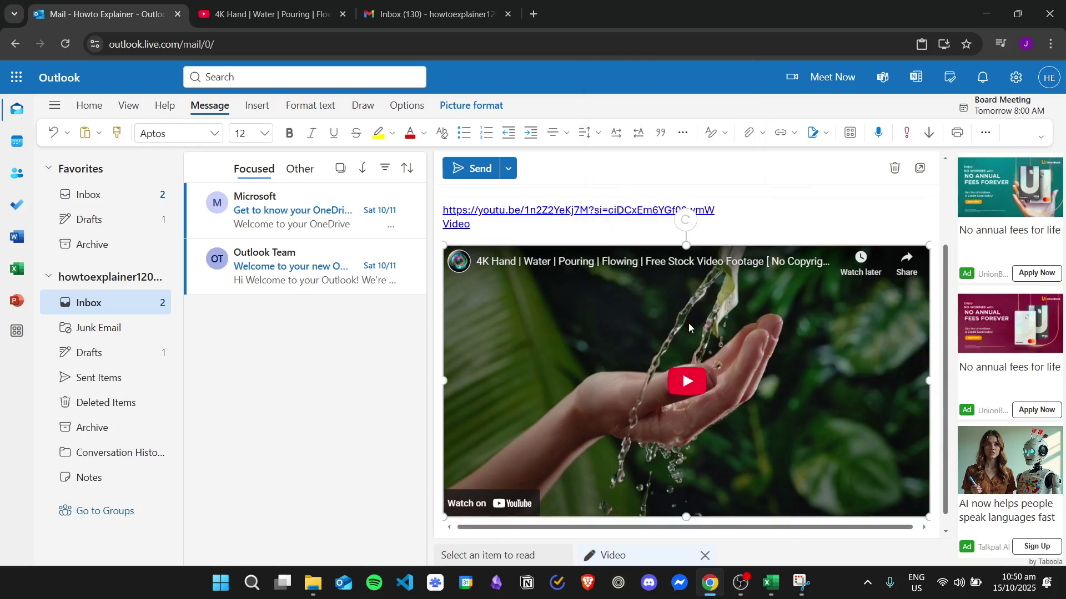
pyautogui.click(719, 325)
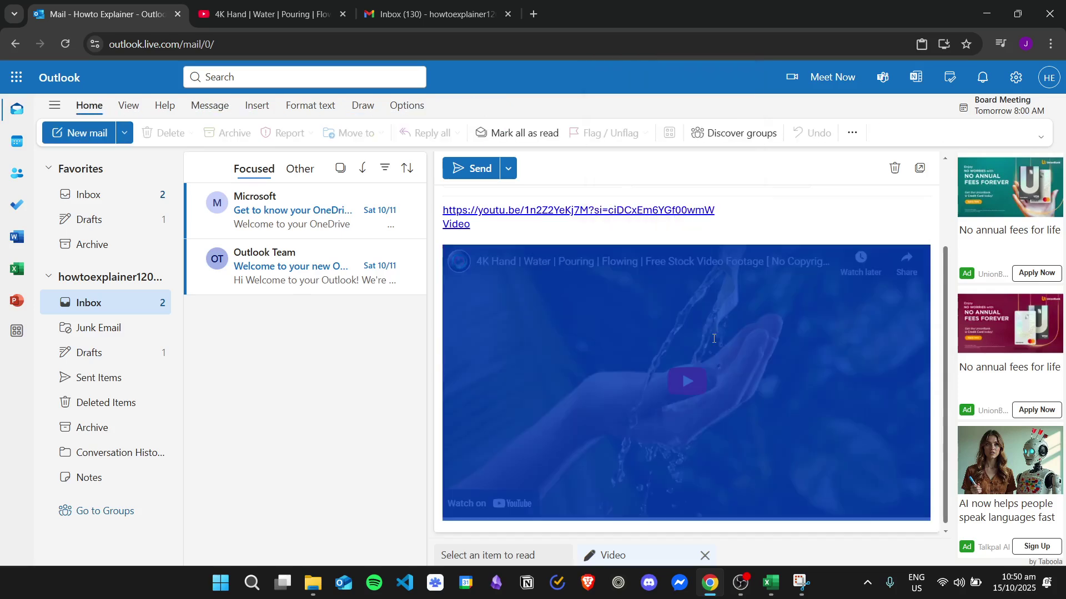
pyautogui.rightClick(713, 324)
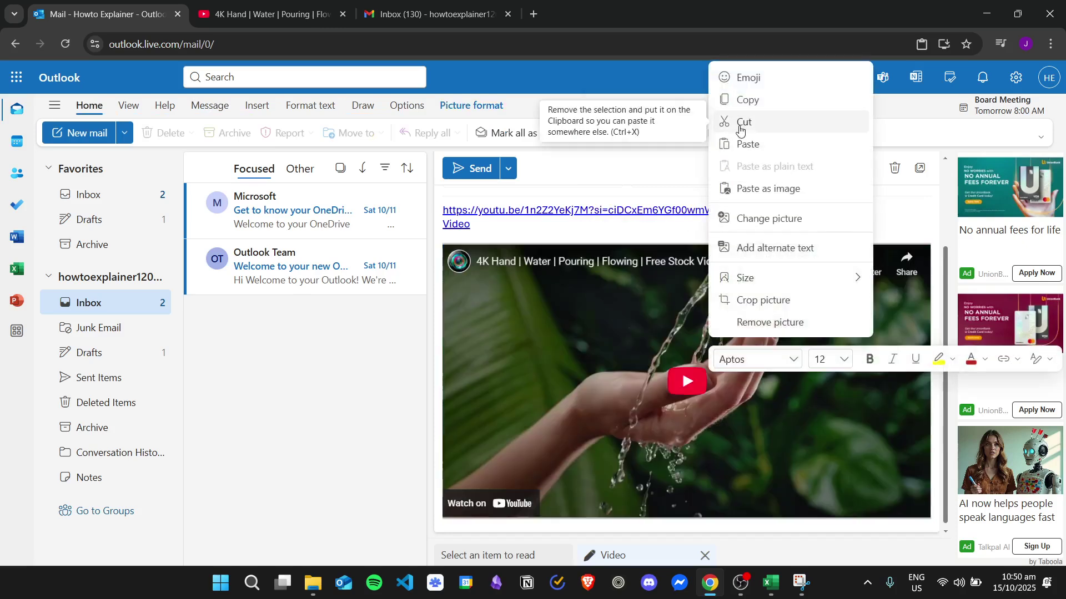
# - Link the thumbnail to the YouTube URL from clipboard history, undoing the duplicated URL
pyautogui.click(1008, 365)
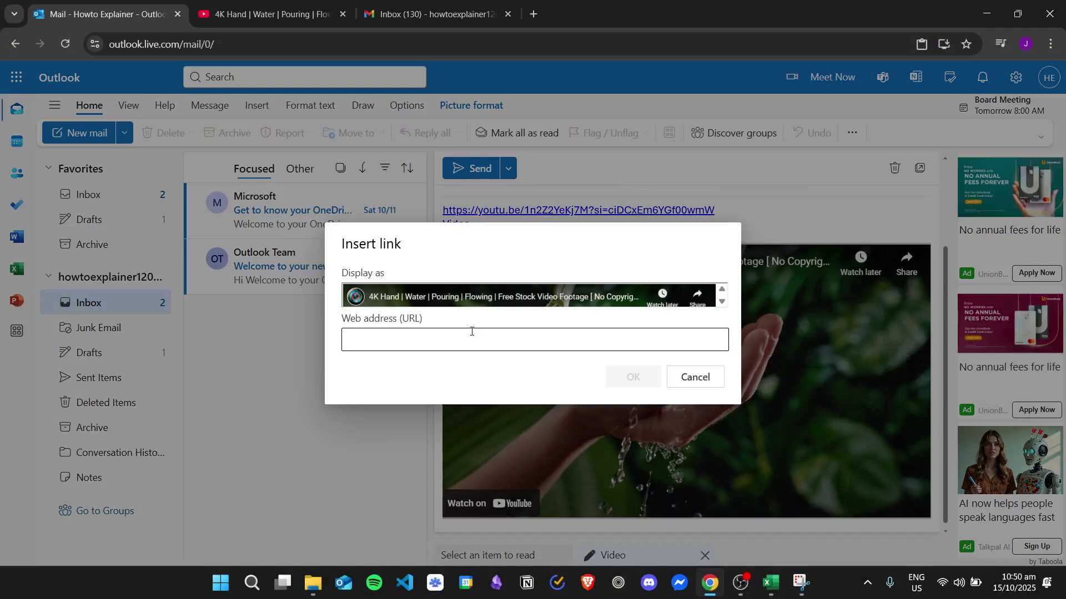
pyautogui.press('super+v')
pyautogui.click(438, 238)
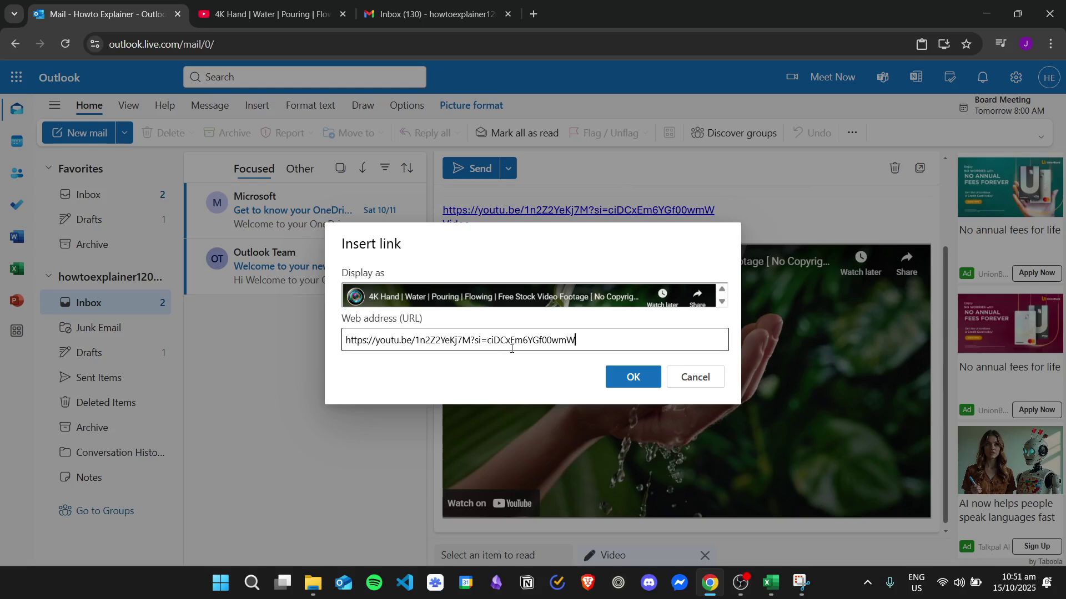
pyautogui.click(631, 376)
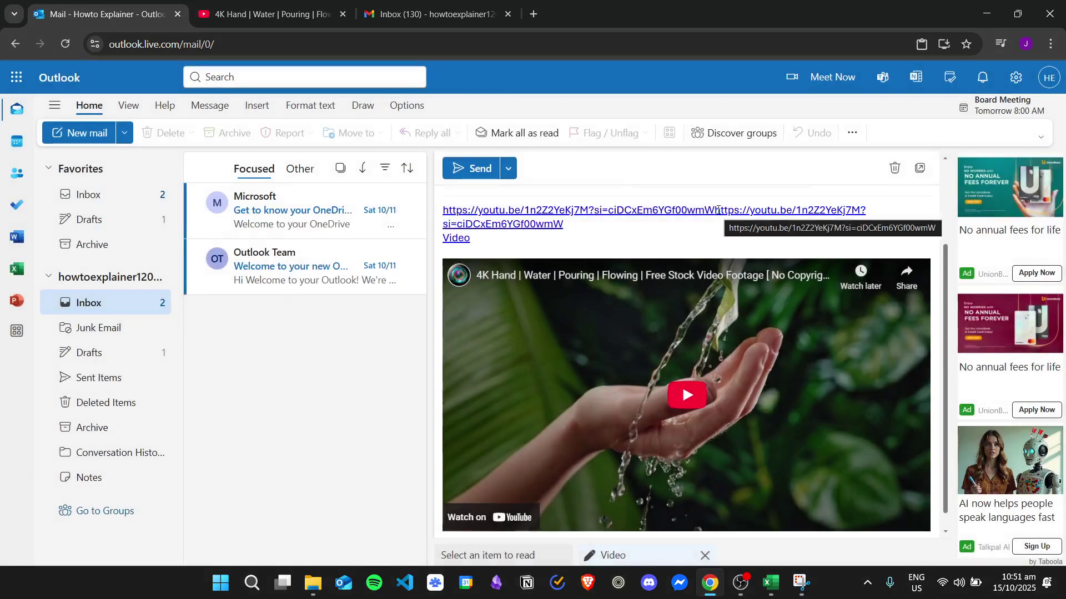
pyautogui.hotkey('ctrl', 'z')
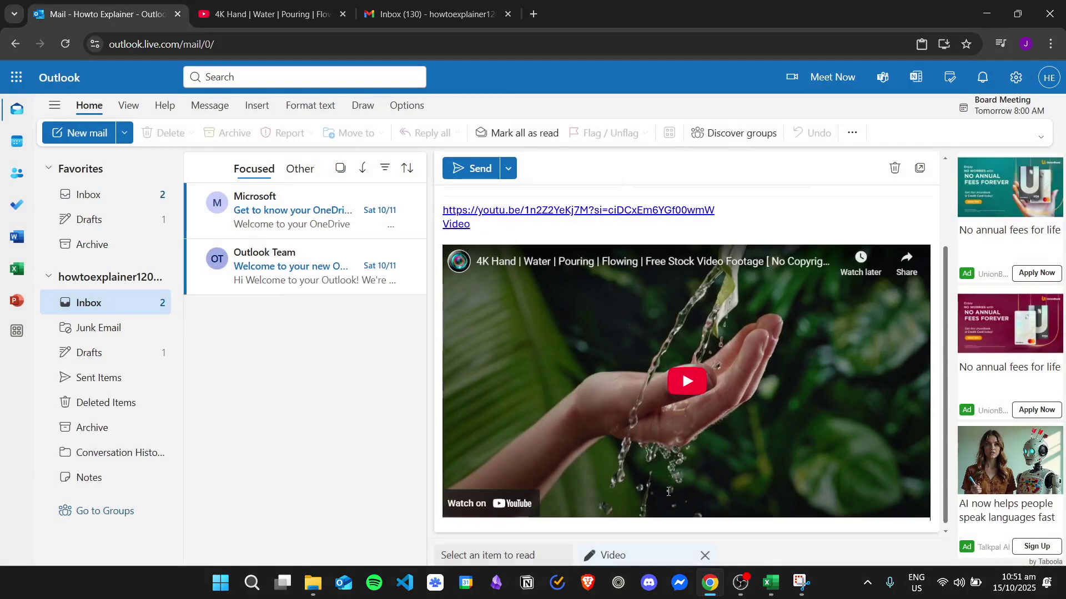
# - Select the pasted YouTube thumbnail image in the draft body and leave it selected
pyautogui.click(932, 502)
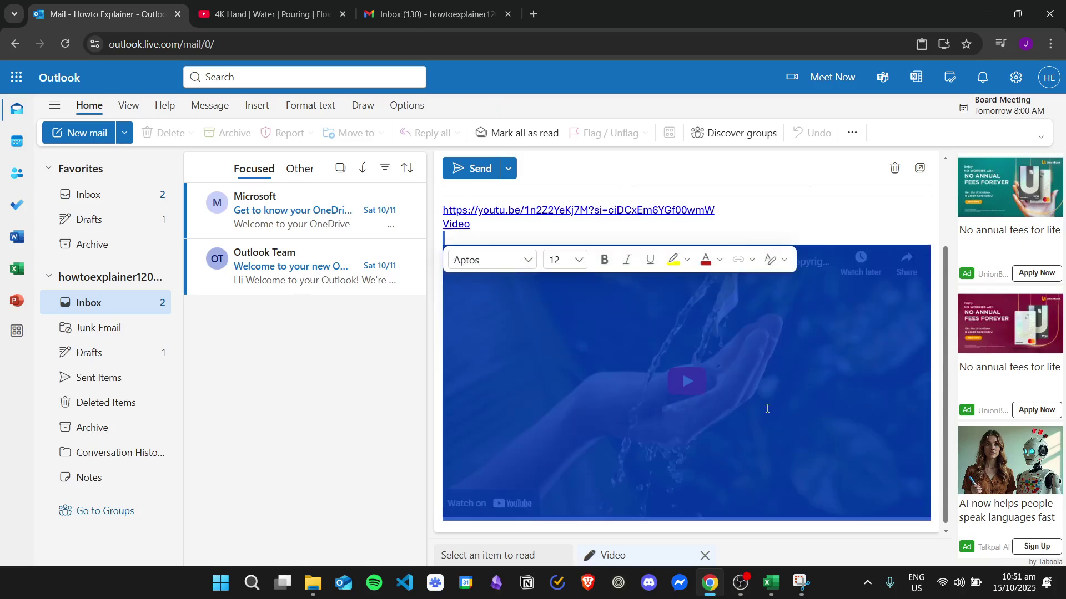
pyautogui.click(775, 411)
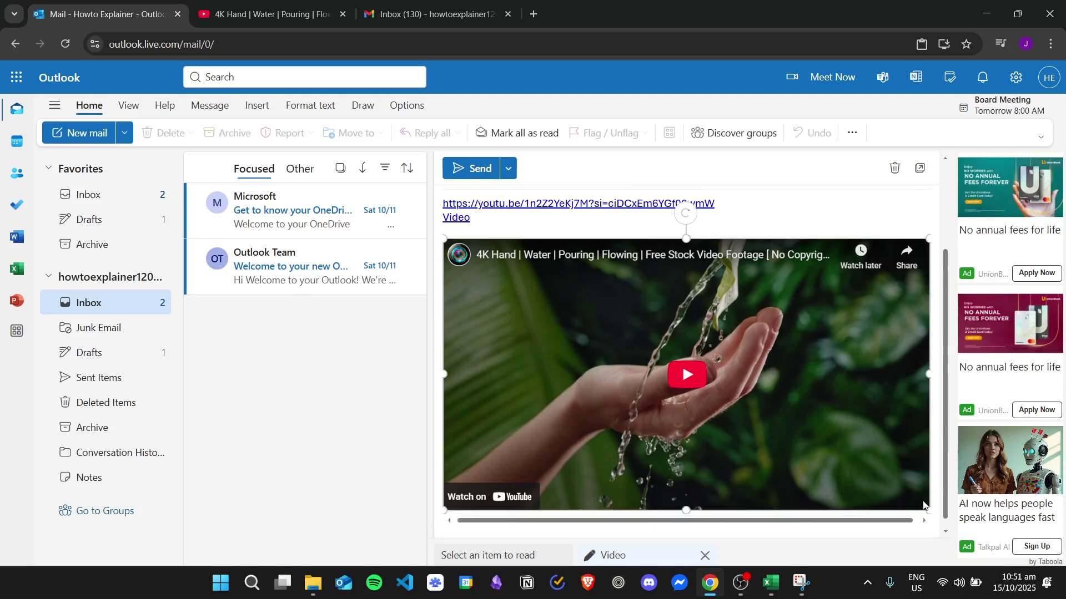
pyautogui.click(910, 504)
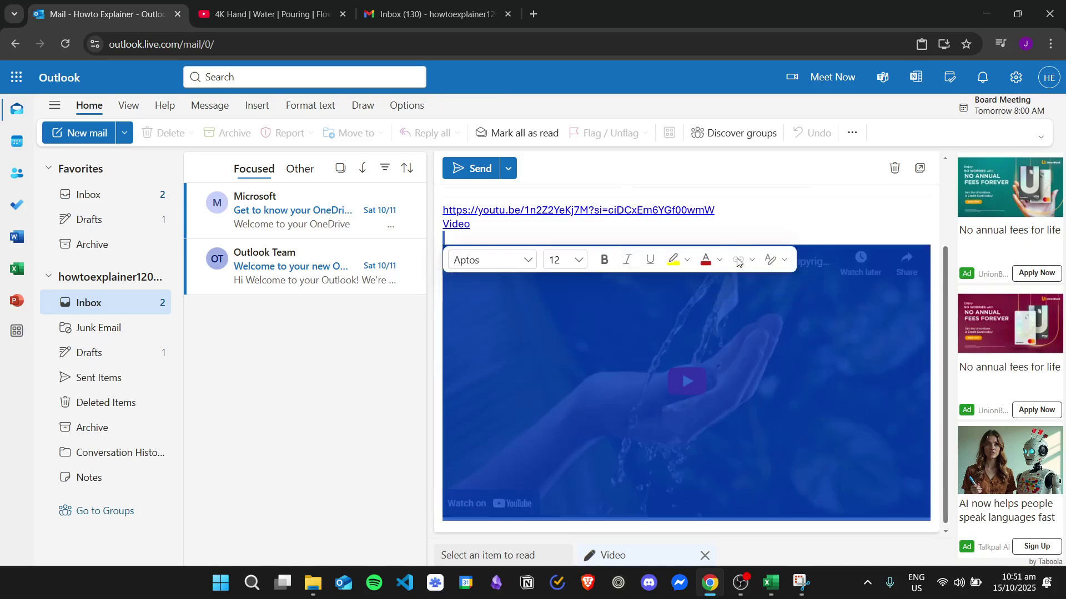
pyautogui.rightClick(758, 331)
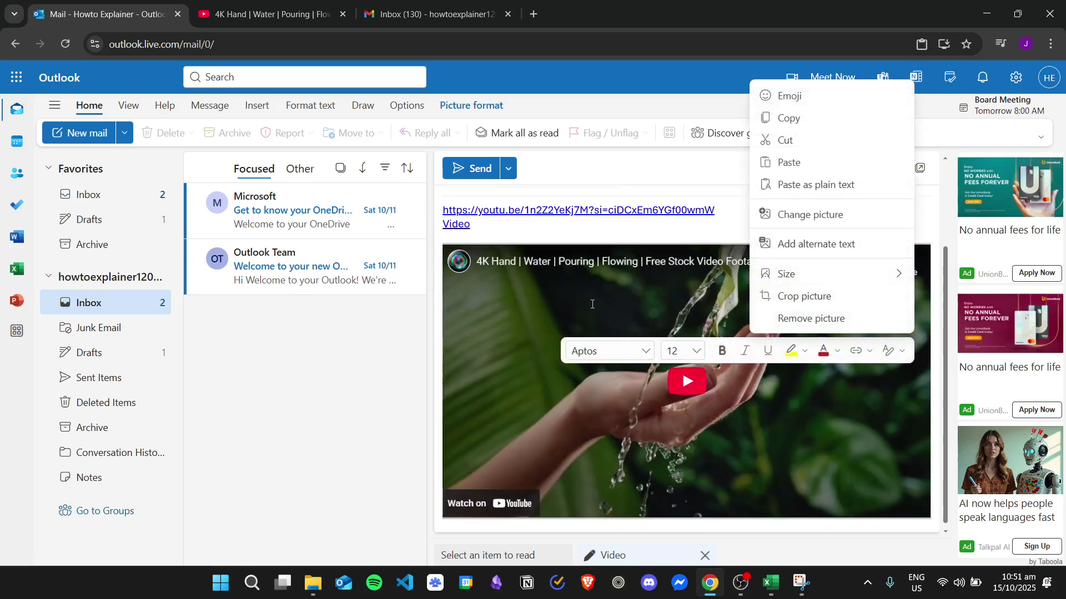
pyautogui.click(589, 278)
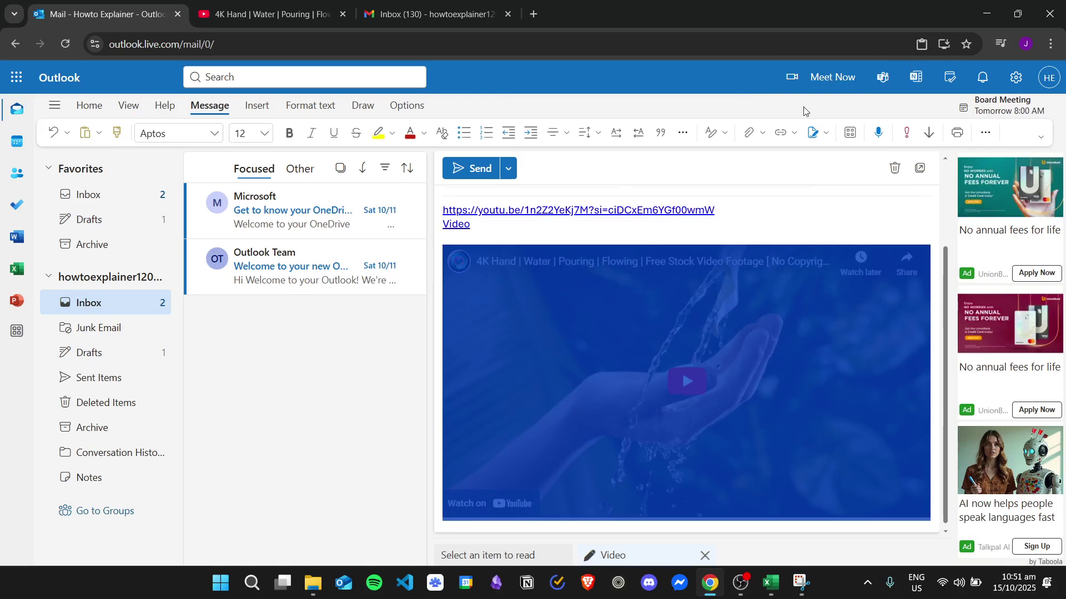
# - Hyperlink the thumbnail to the copied YouTube address from clipboard history
pyautogui.click(779, 134)
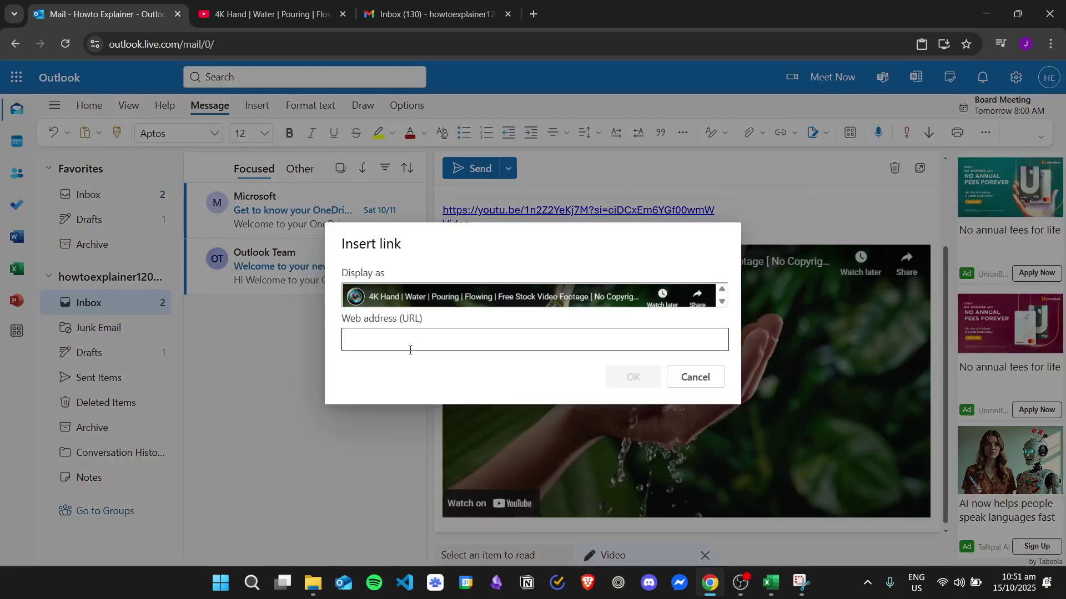
pyautogui.press('super+v')
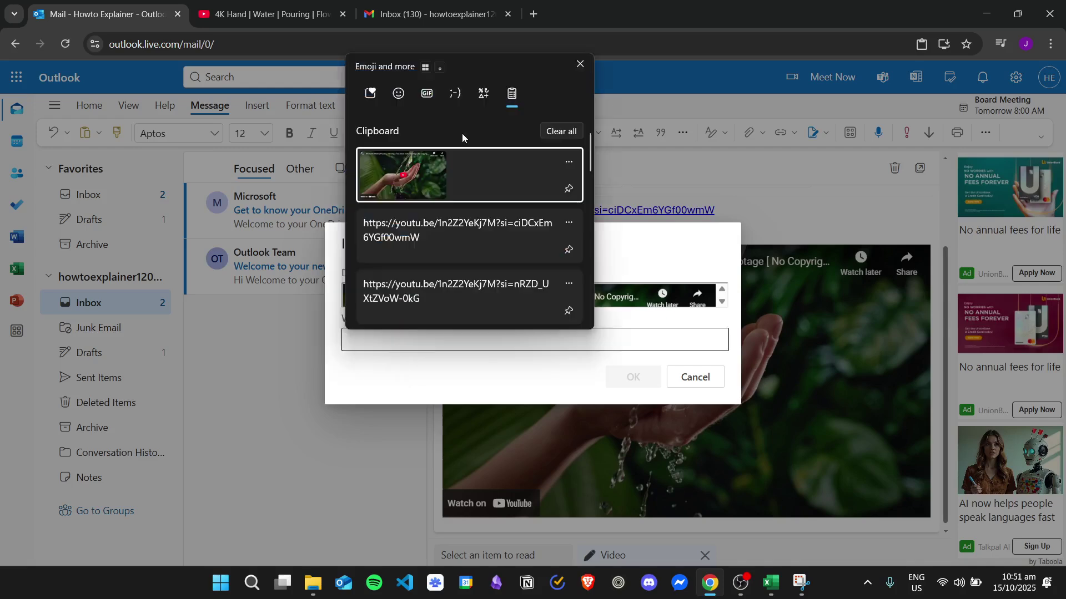
pyautogui.click(439, 235)
pyautogui.press('Return')
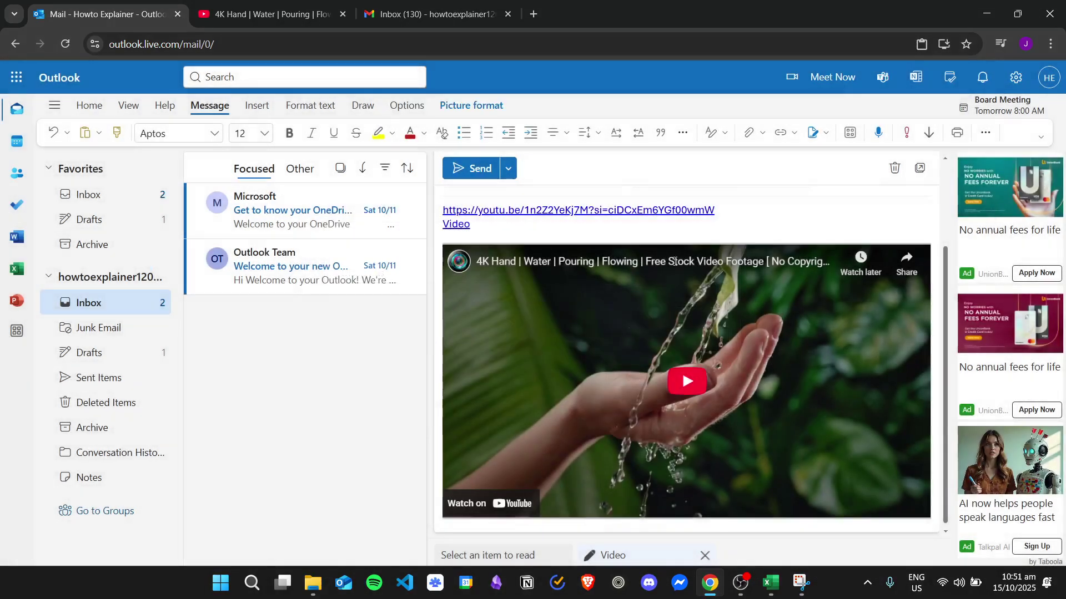
# - Send the Video email to the Gmail address
pyautogui.scroll(2, 801, 424)
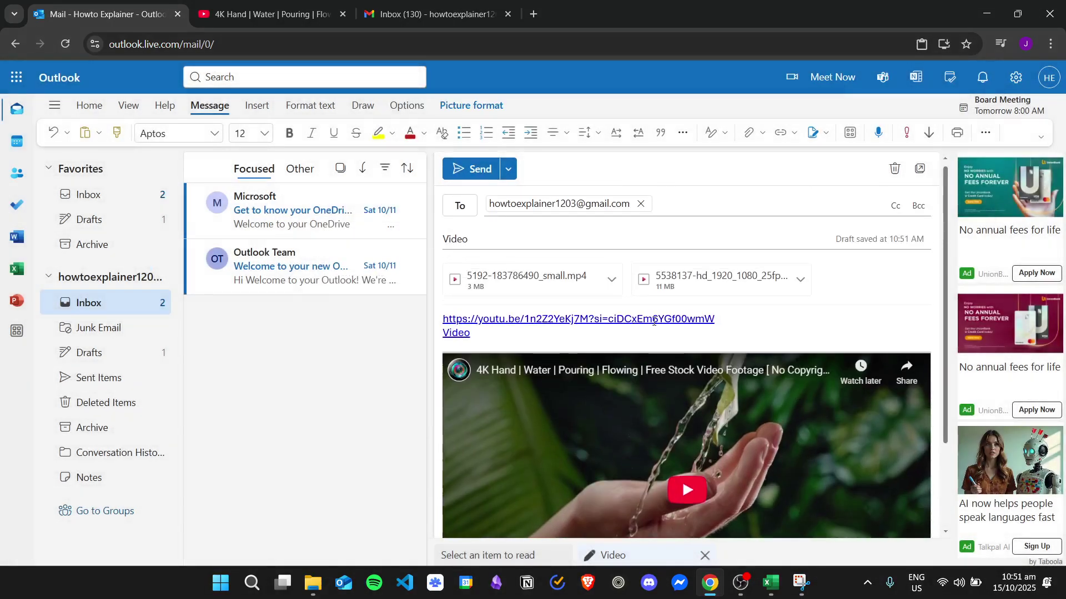
pyautogui.scroll(-2, 666, 327)
pyautogui.scroll(2, 689, 356)
pyautogui.click(481, 168)
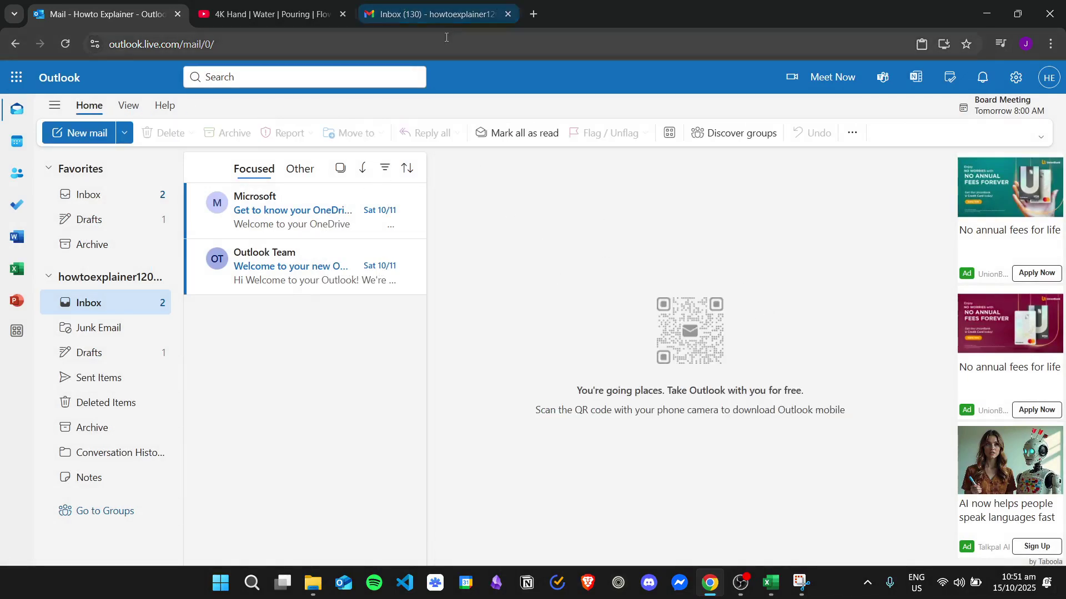
pyautogui.click(463, 4)
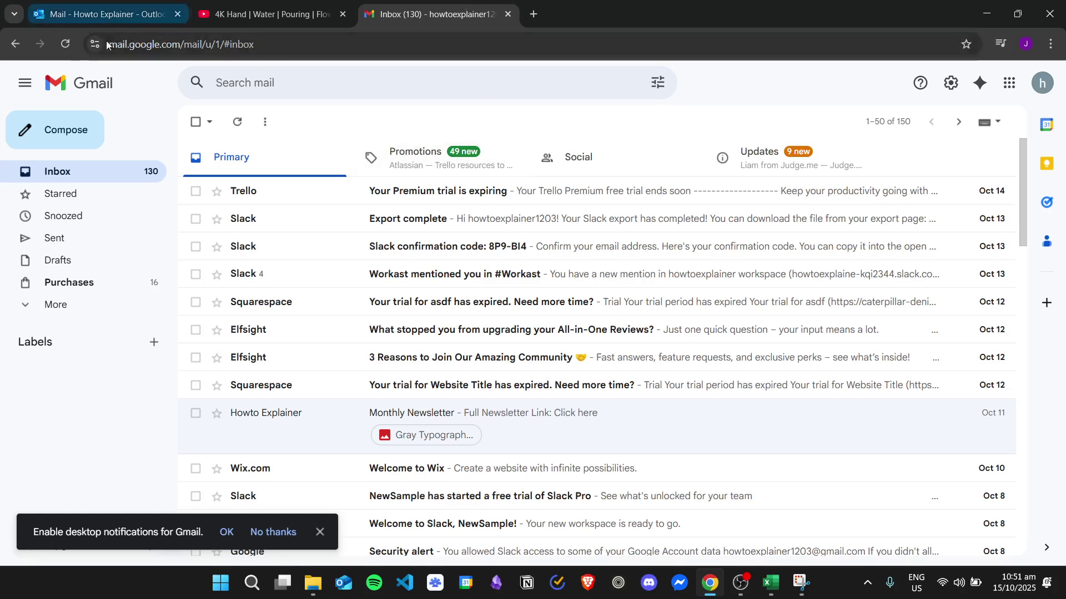
pyautogui.click(64, 49)
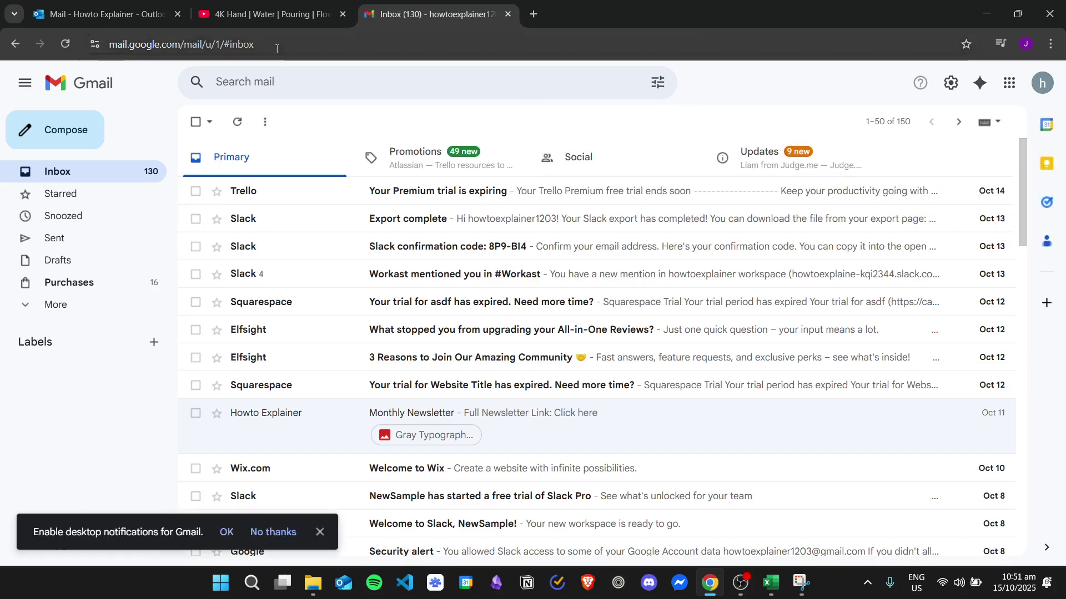
pyautogui.click(65, 43)
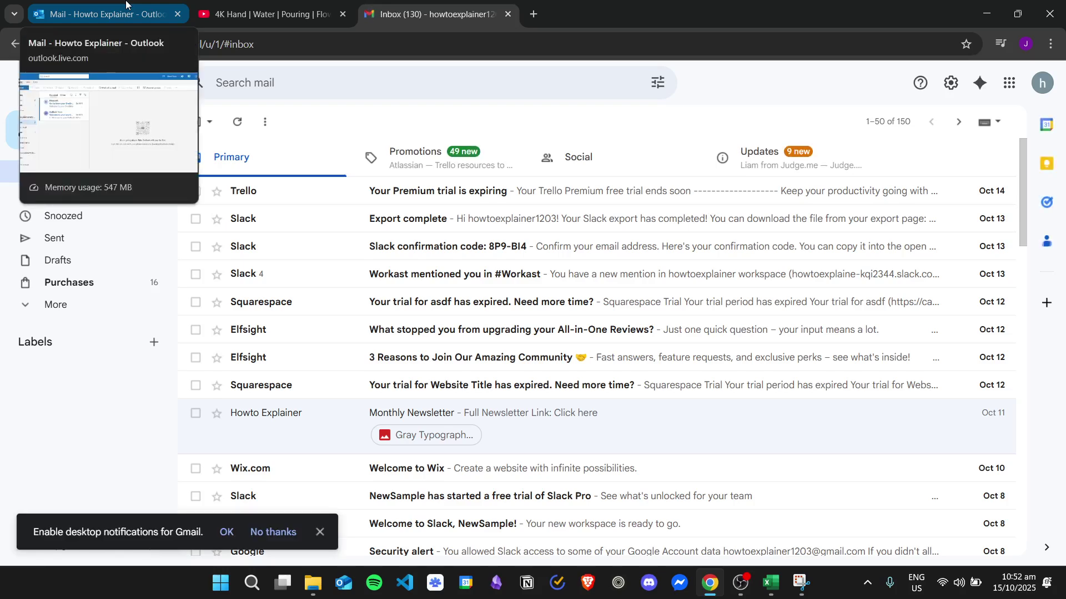
pyautogui.click(126, 5)
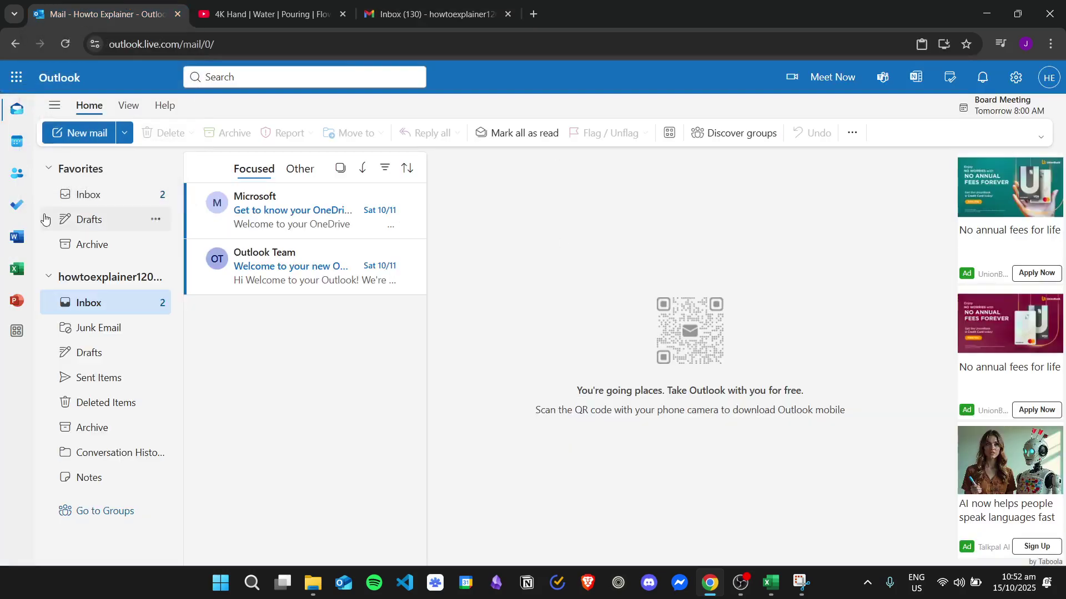
# - Open the Video message in Sent Items to check its two MP4s, link and thumbnail
pyautogui.click(123, 376)
pyautogui.click(304, 240)
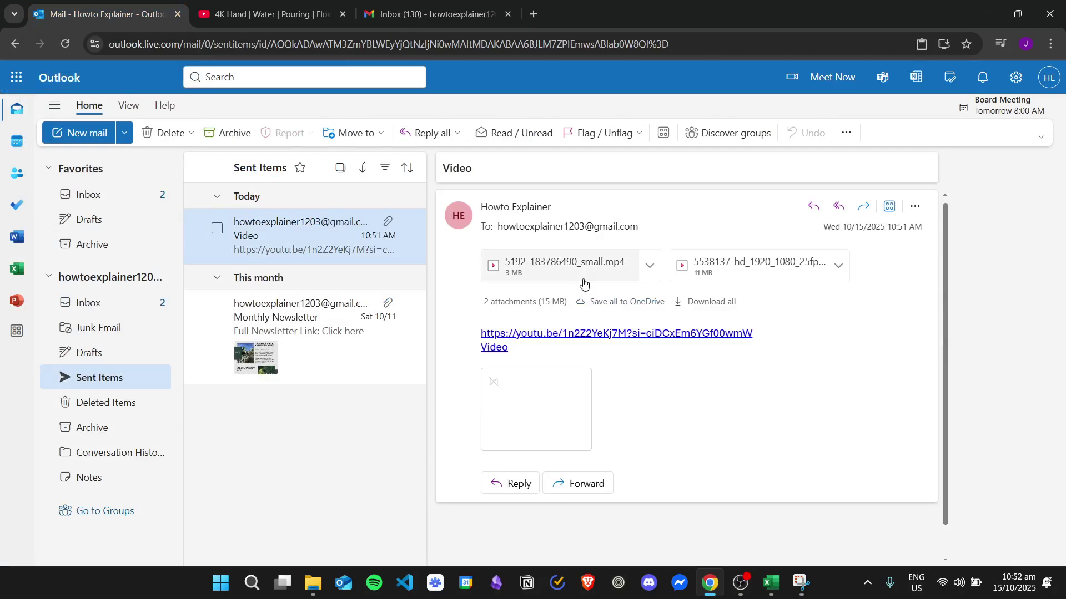
pyautogui.scroll(-1, 708, 335)
pyautogui.scroll(1, 722, 348)
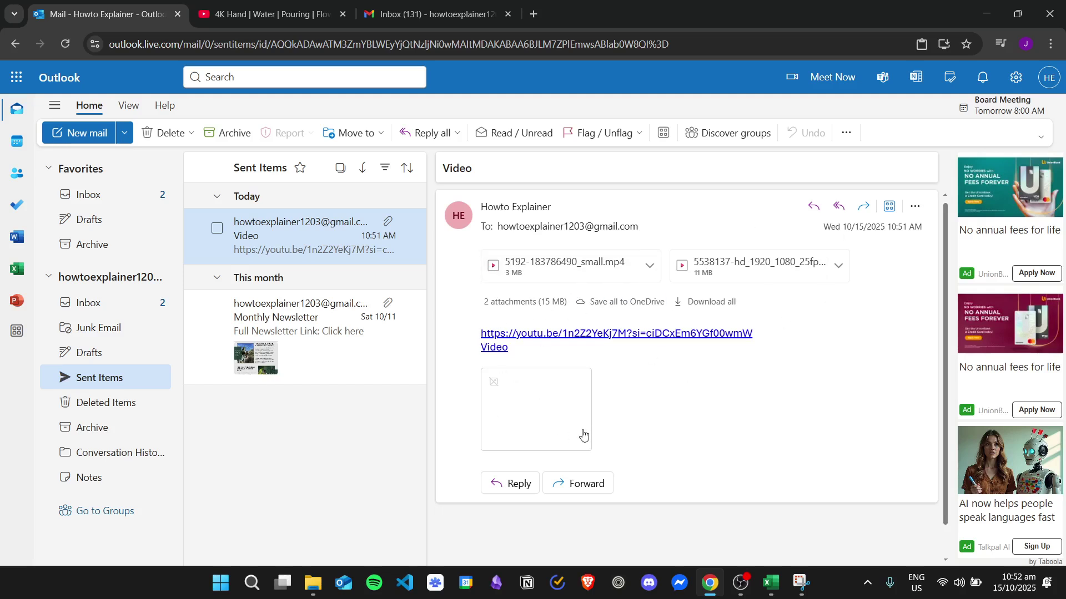
pyautogui.click(430, 14)
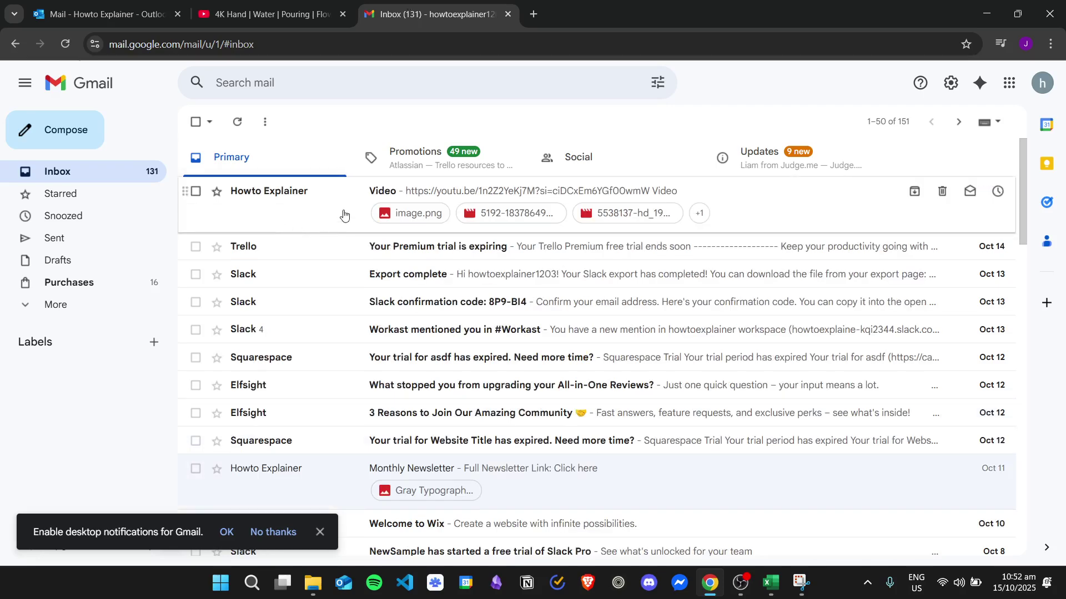
# - Open the received Video email in the Gmail inbox and look through it
pyautogui.click(762, 205)
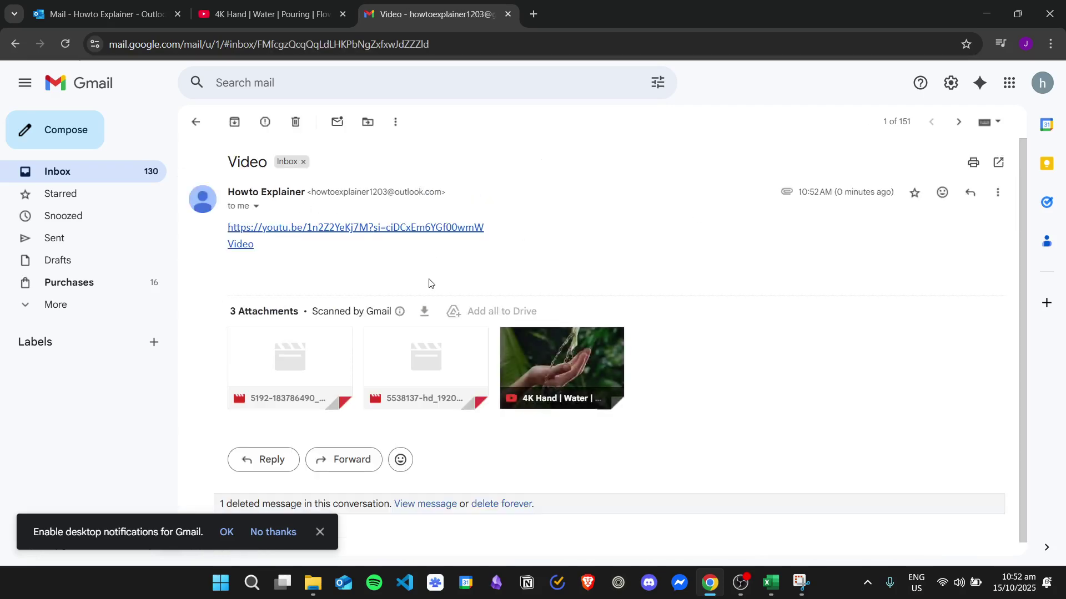
pyautogui.scroll(-5, 777, 250)
pyautogui.scroll(5, 805, 261)
pyautogui.scroll(-5, 685, 335)
pyautogui.scroll(2, 309, 470)
pyautogui.scroll(-1, 310, 406)
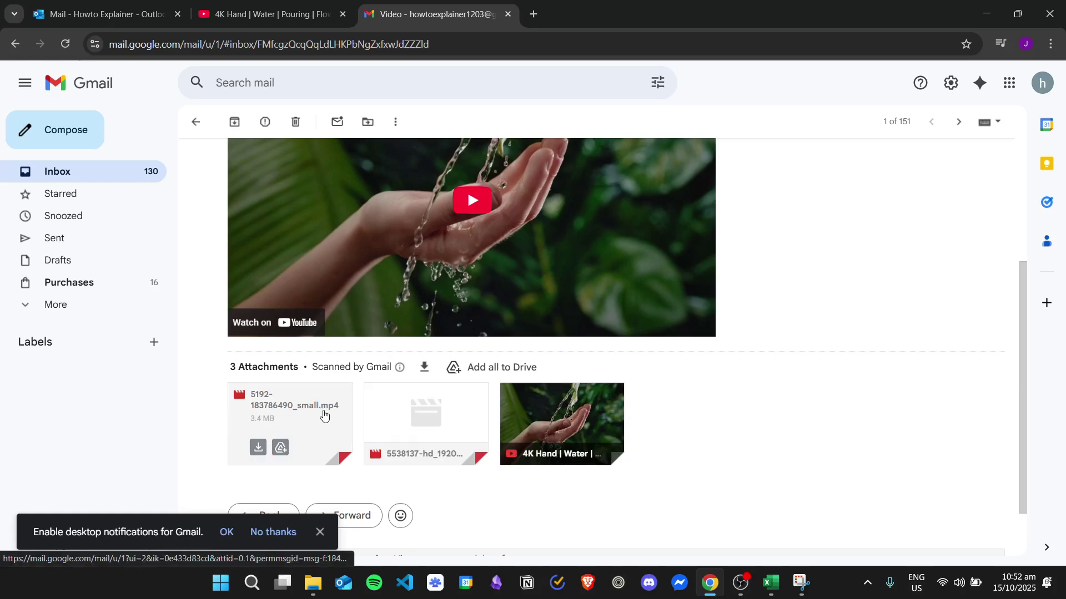
# - Preview both MP4 attachments, then open the email's YouTube link
pyautogui.click(323, 411)
pyautogui.click(653, 174)
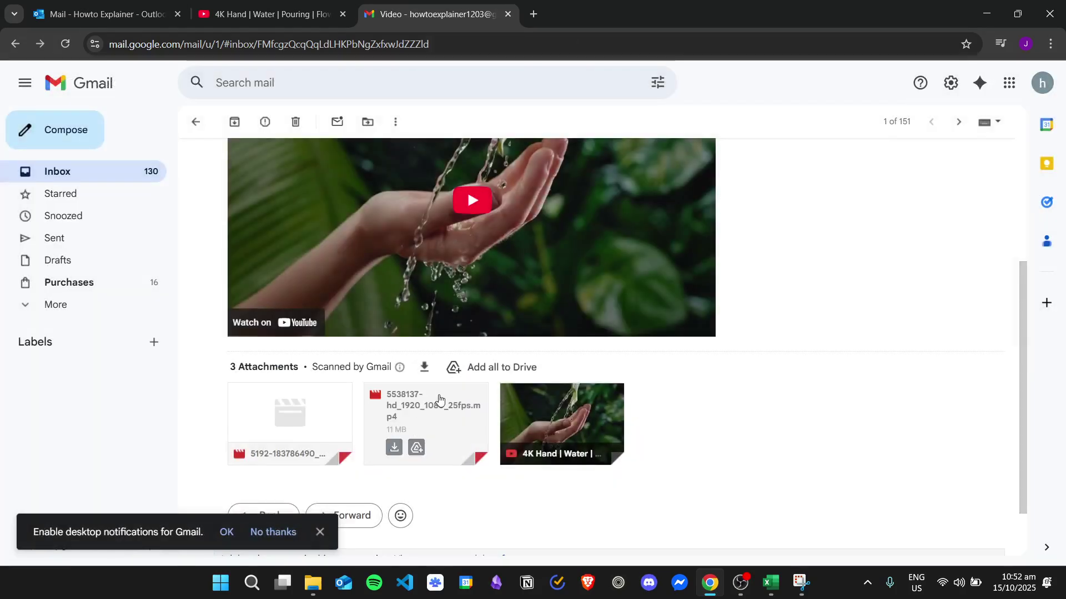
pyautogui.click(422, 413)
pyautogui.click(945, 176)
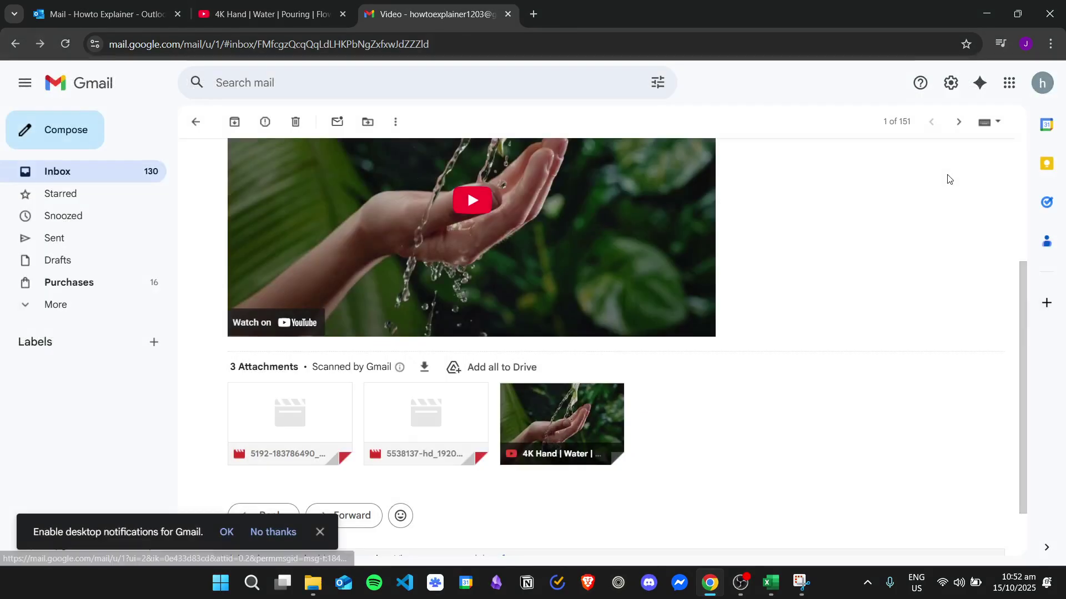
pyautogui.scroll(5, 817, 271)
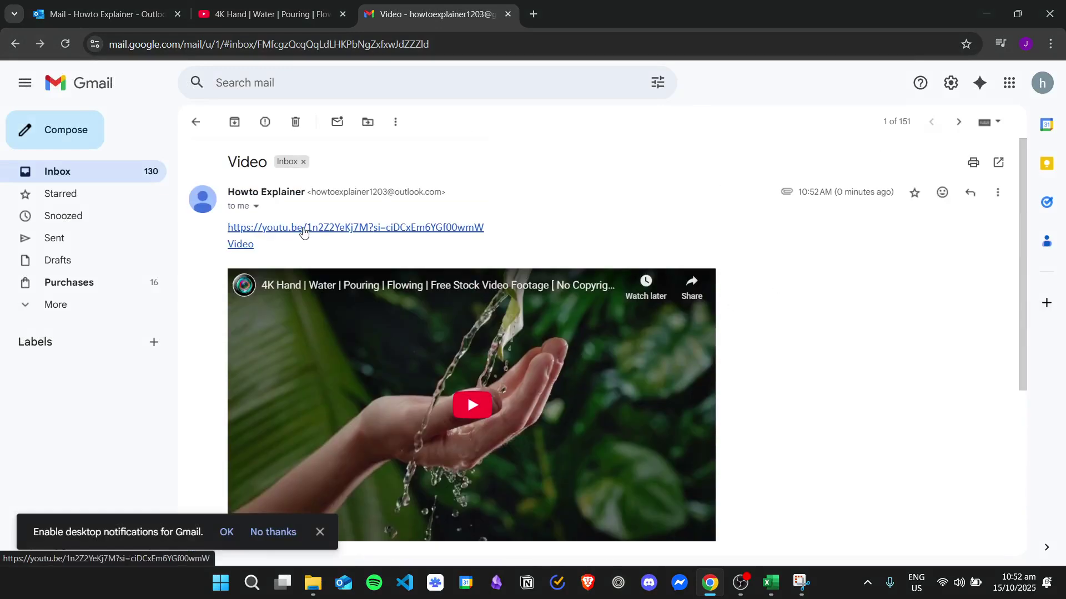
pyautogui.click(309, 229)
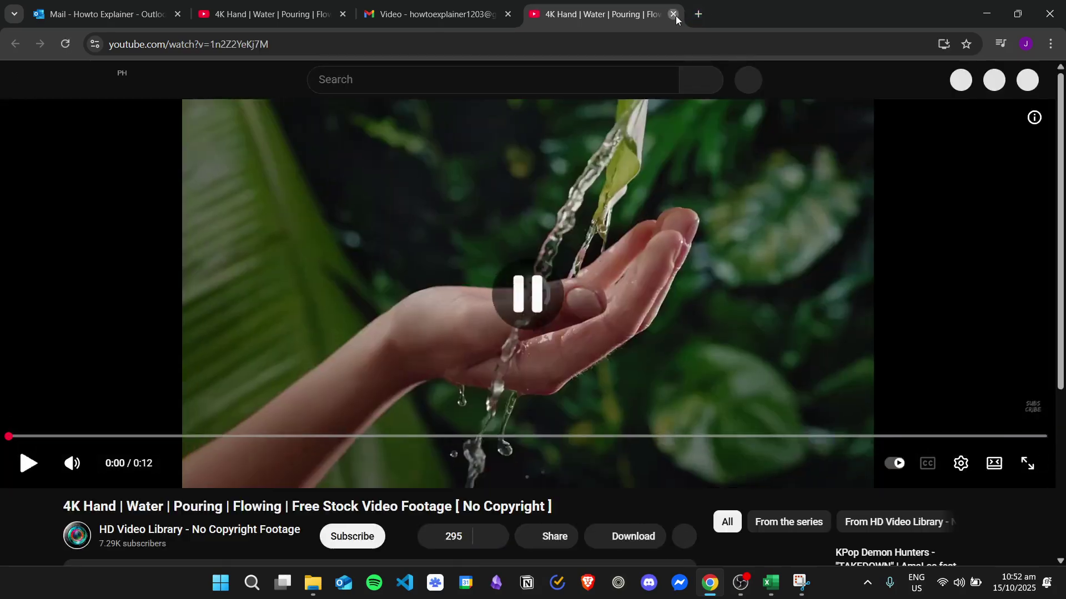
# - Confirm the 'Video' text link opens the YouTube video, then close it
pyautogui.click(673, 14)
pyautogui.click(249, 245)
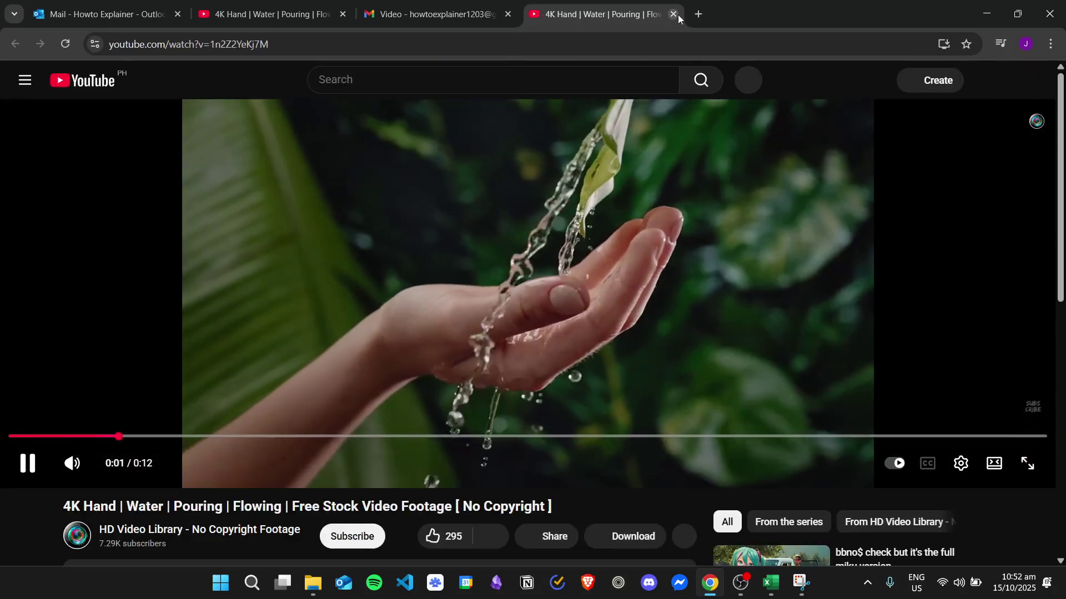
pyautogui.click(676, 14)
pyautogui.scroll(-3, 611, 277)
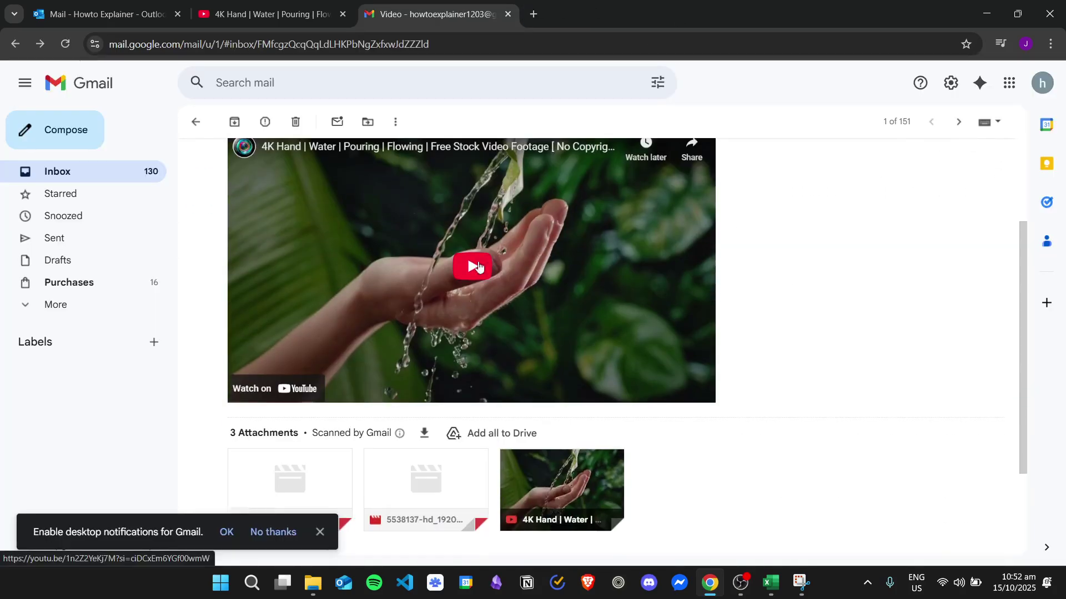
pyautogui.scroll(2, 644, 287)
# - Confirm the embedded thumbnail also opens the video, then return to Outlook's sent message
pyautogui.click(498, 305)
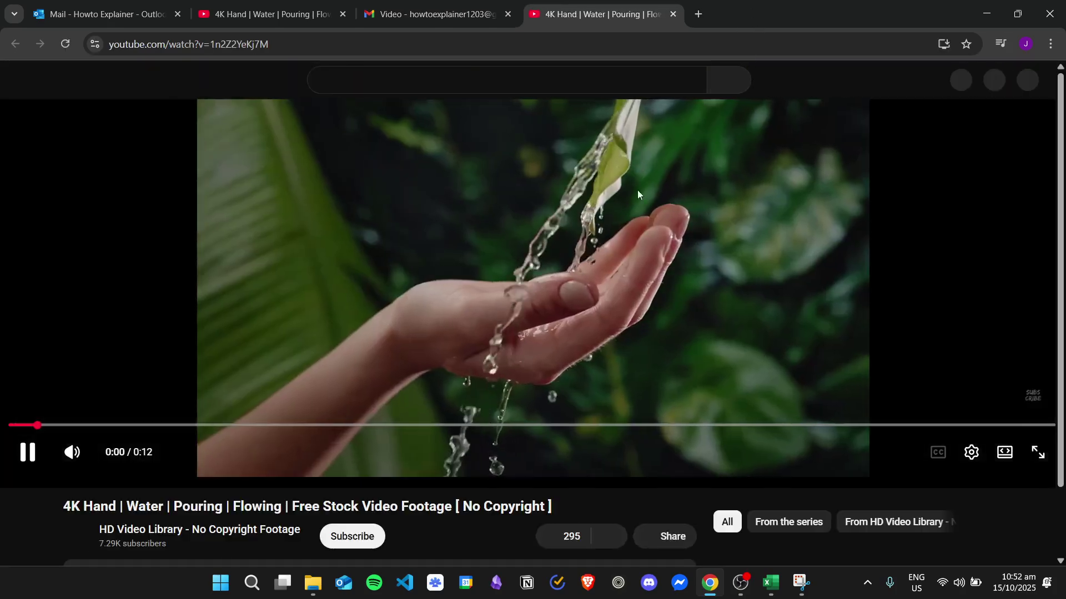
pyautogui.click(673, 14)
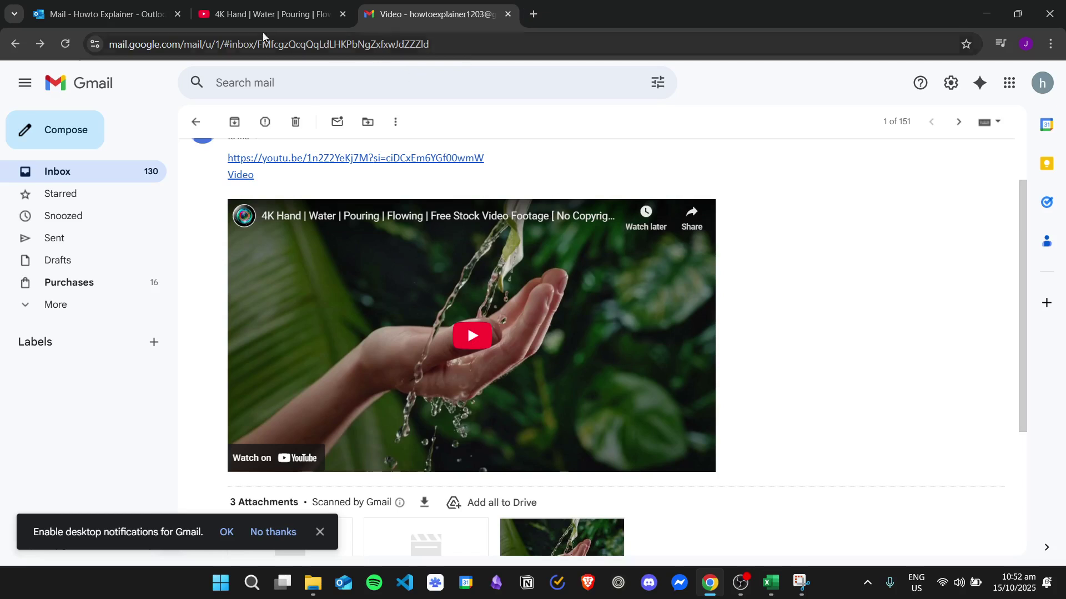
pyautogui.click(100, 13)
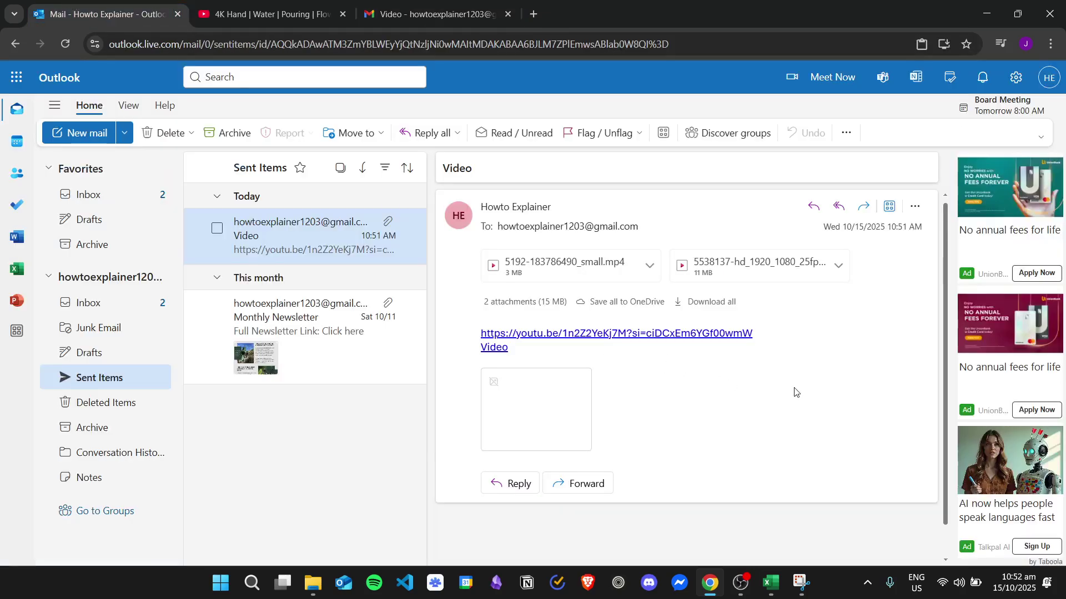